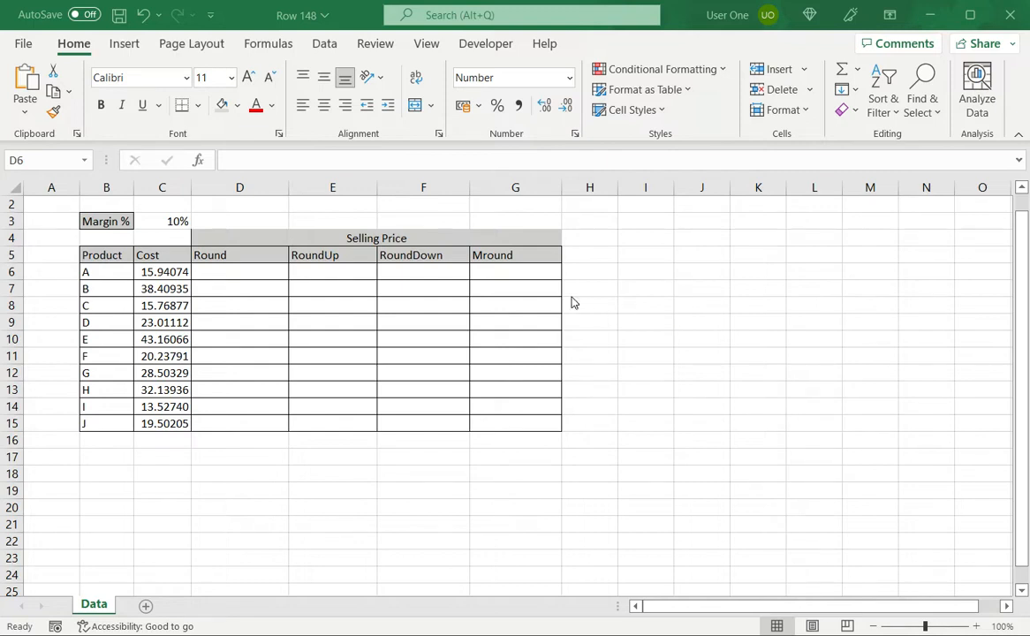
# Step: Enter the selling price formula =C6+(C3*C6) for product A in cell D6
pyautogui.click(164, 272)
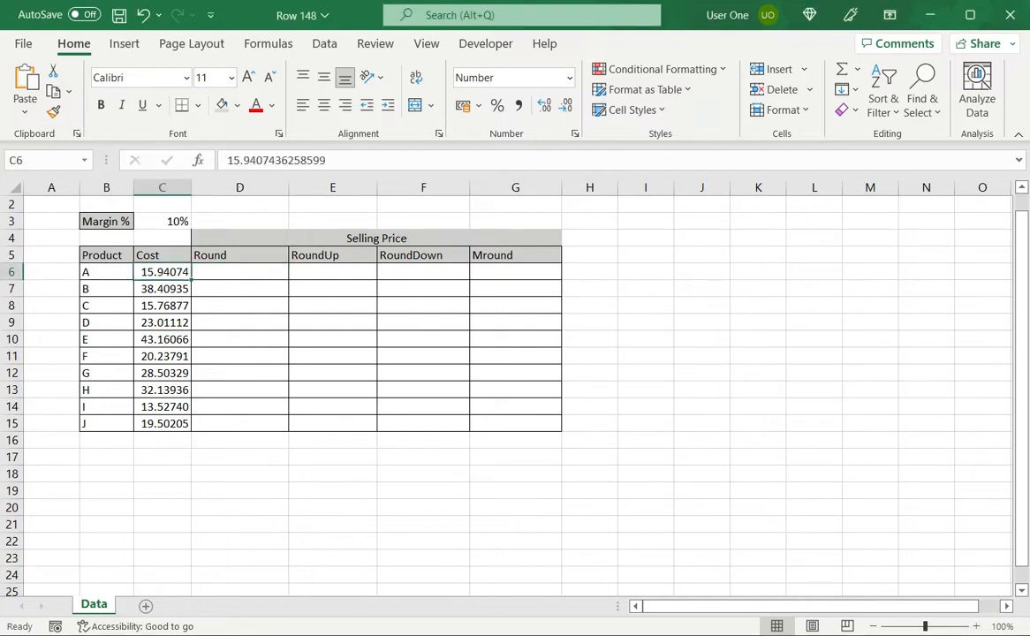
pyautogui.click(163, 222)
pyautogui.click(240, 272)
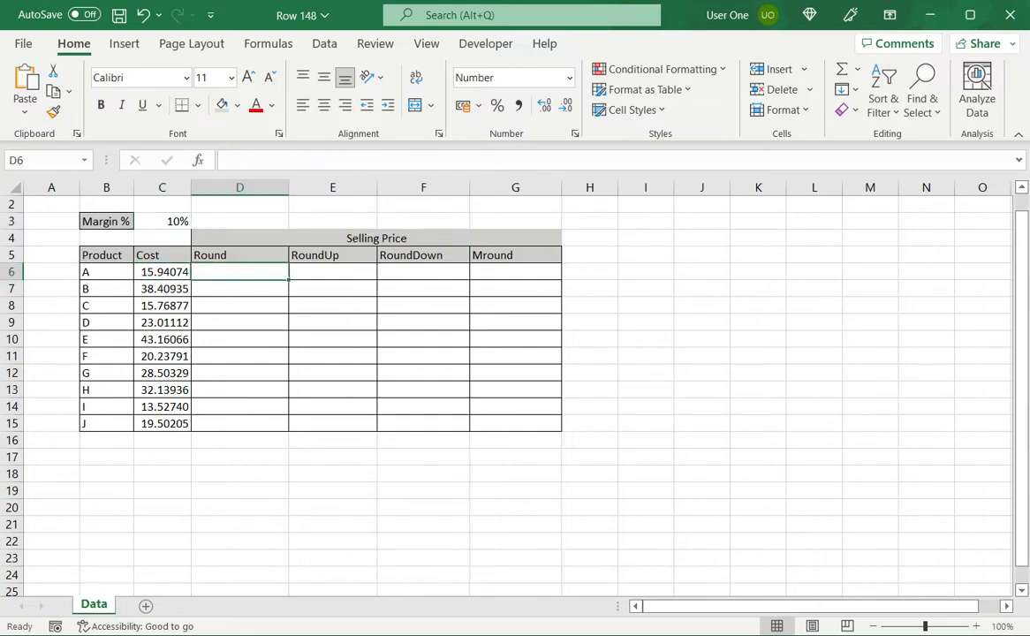
pyautogui.write('=')
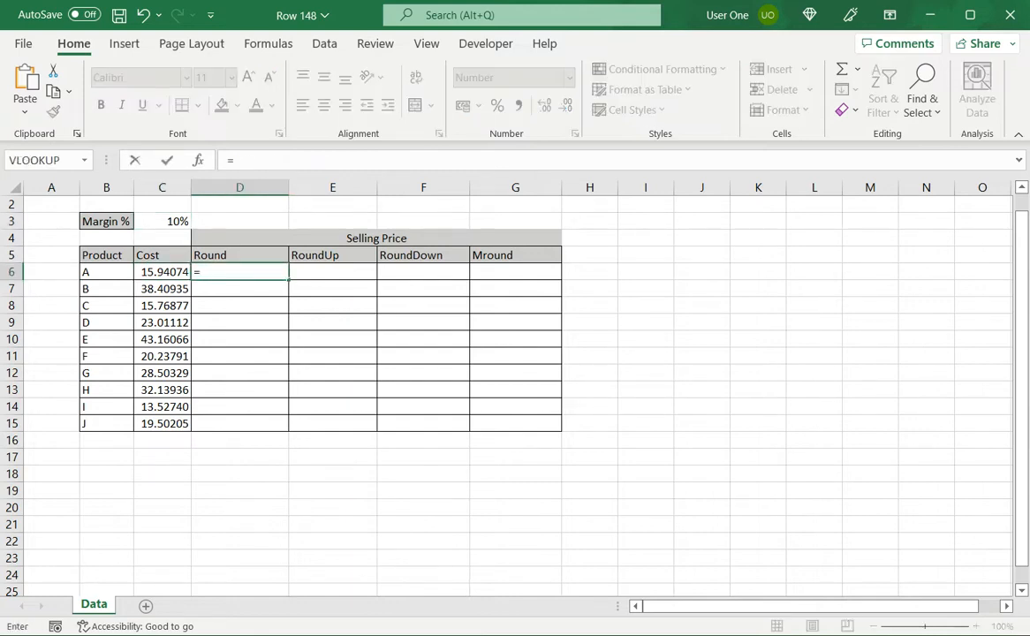
pyautogui.press('Left')
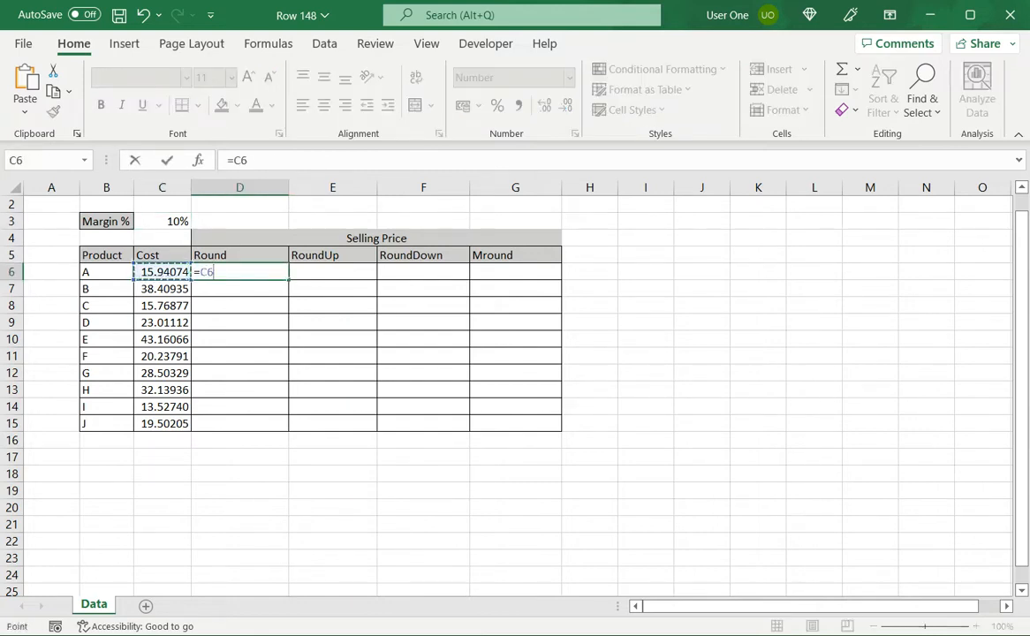
pyautogui.write('+(')
pyautogui.press('Left')
pyautogui.press('Up')
pyautogui.press('Up')
pyautogui.press('Up')
pyautogui.write('*')
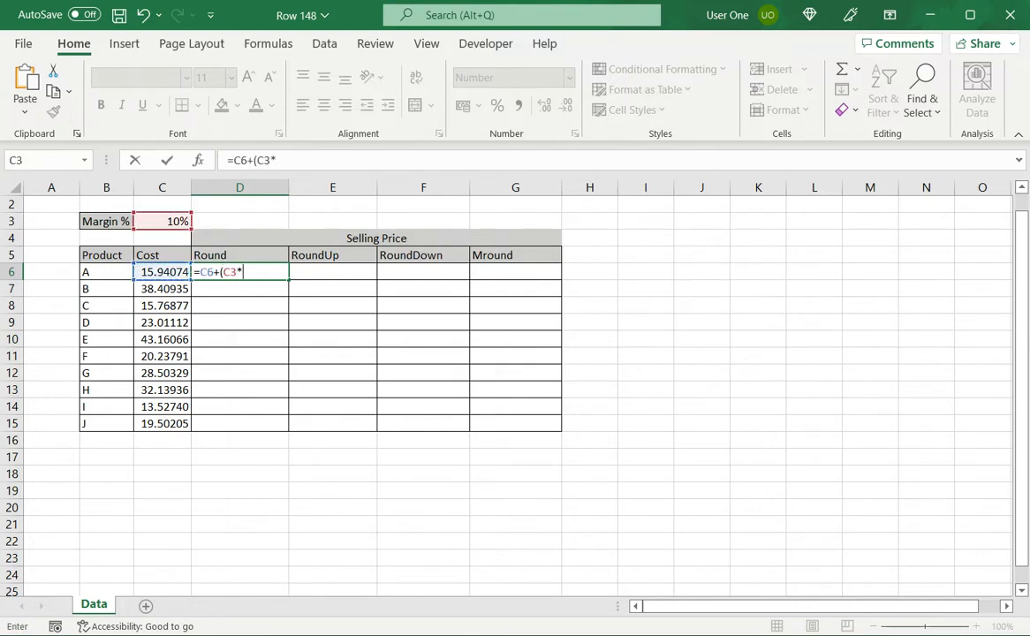
pyautogui.press('Left')
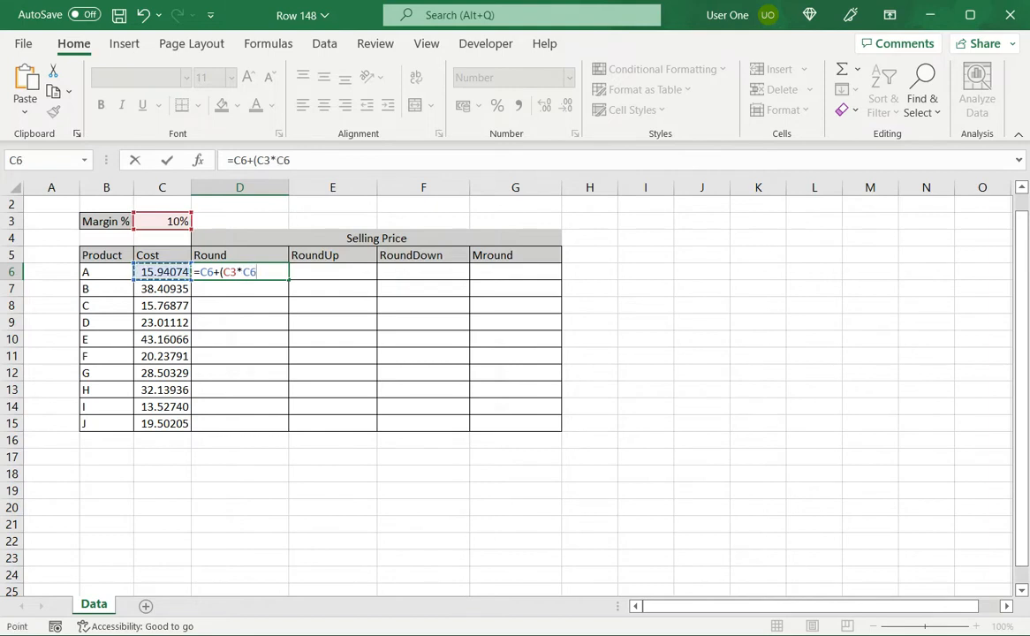
pyautogui.write(')')
pyautogui.press('Return')
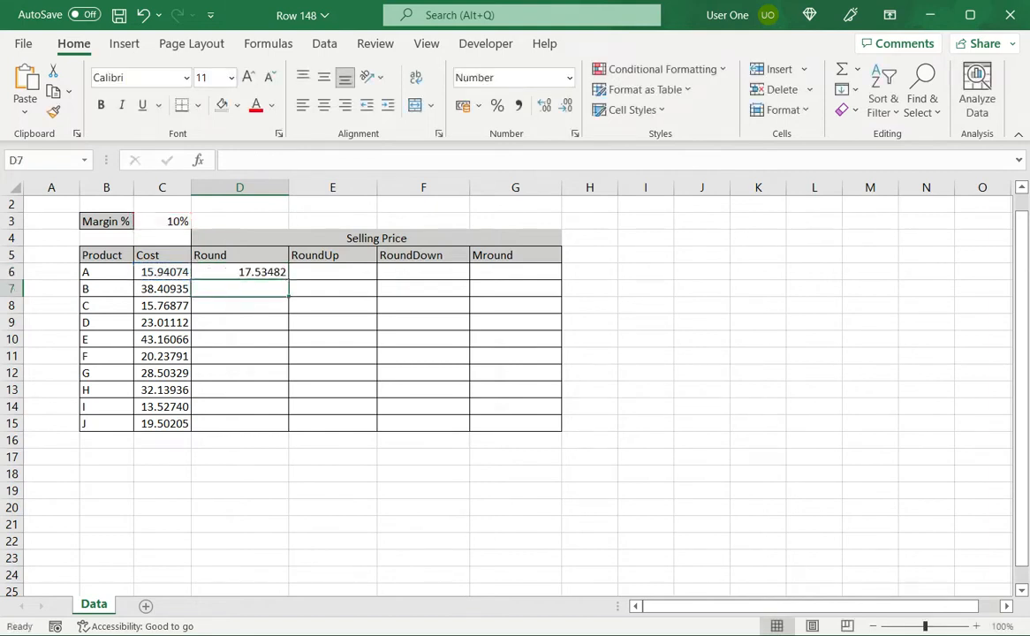
# Step: Wrap the D6 formula in ROUND with 2 decimal digits, giving =ROUND(C6+(C3*C6),2)
pyautogui.press('Up')
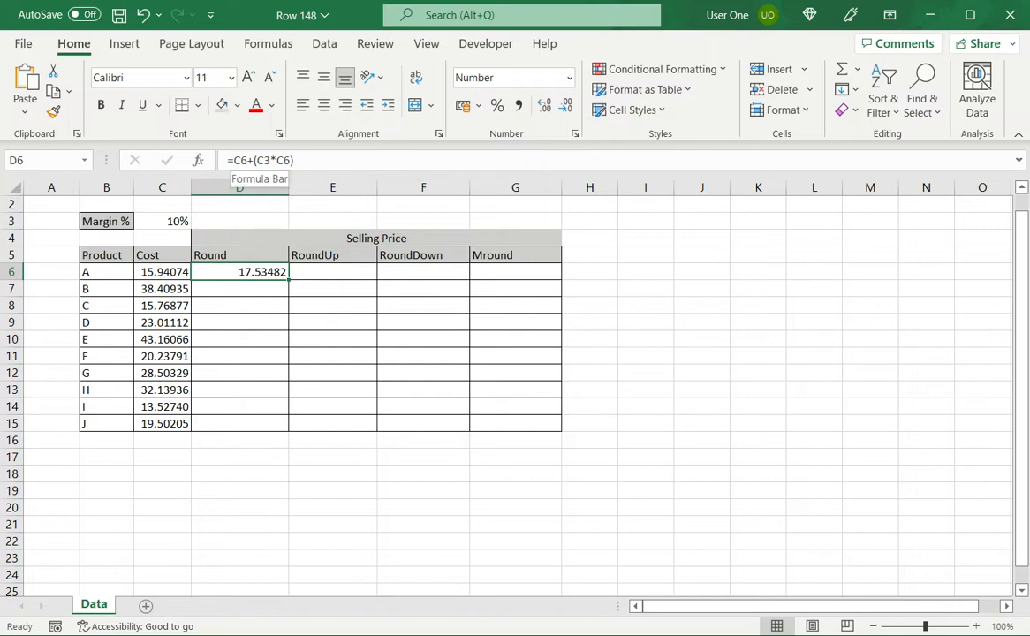
pyautogui.click(232, 161)
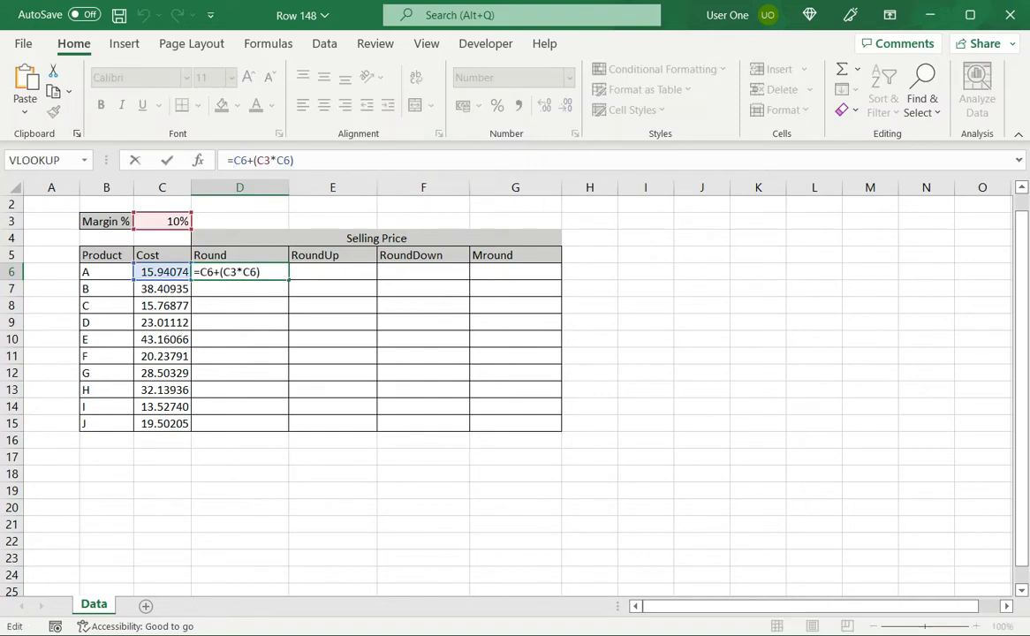
pyautogui.write('round(')
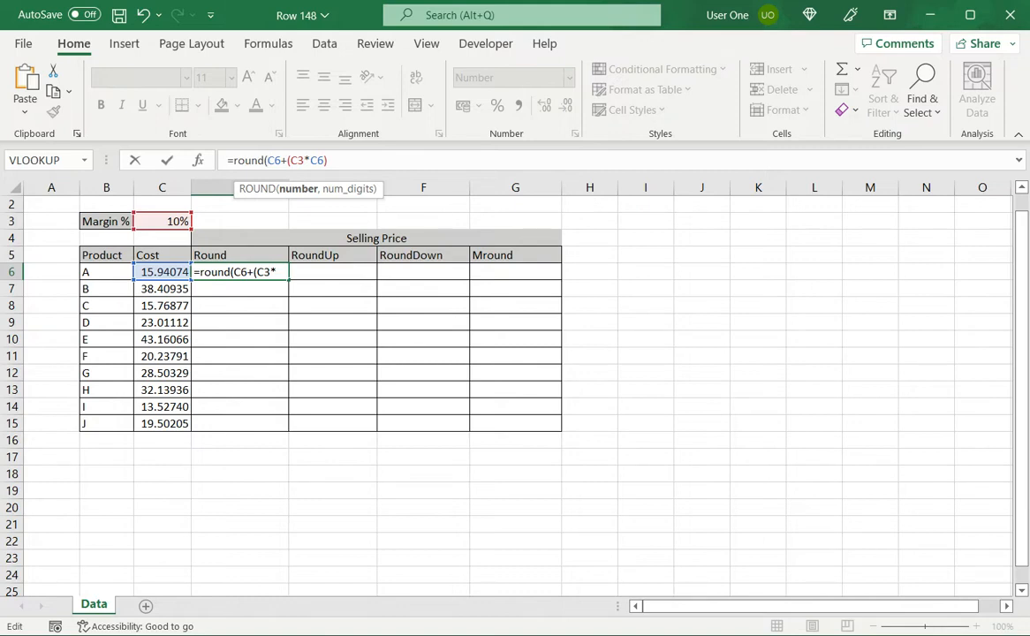
pyautogui.click(367, 161)
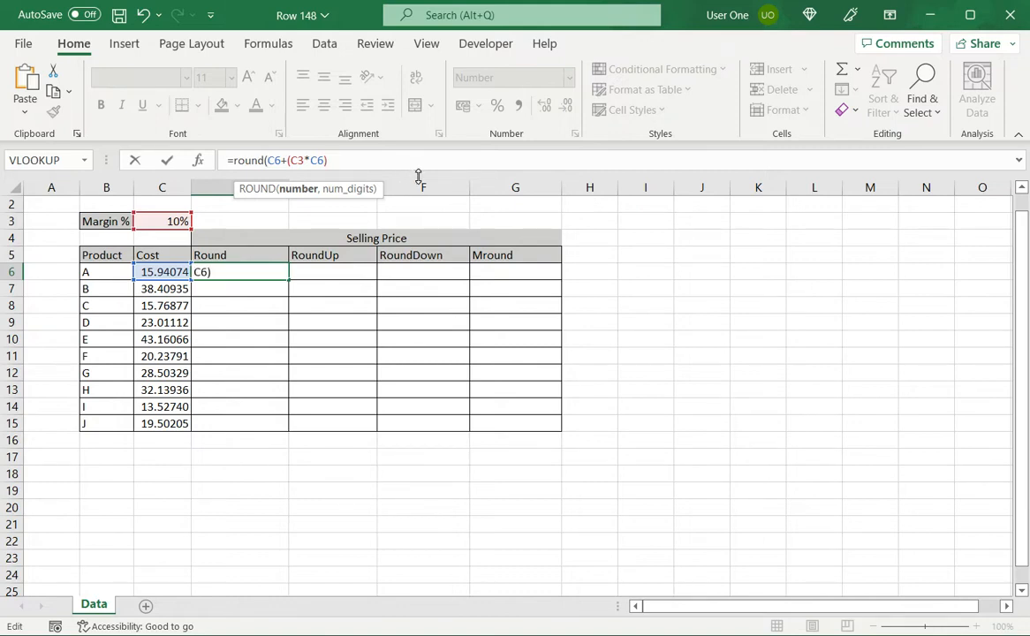
pyautogui.write(',2')
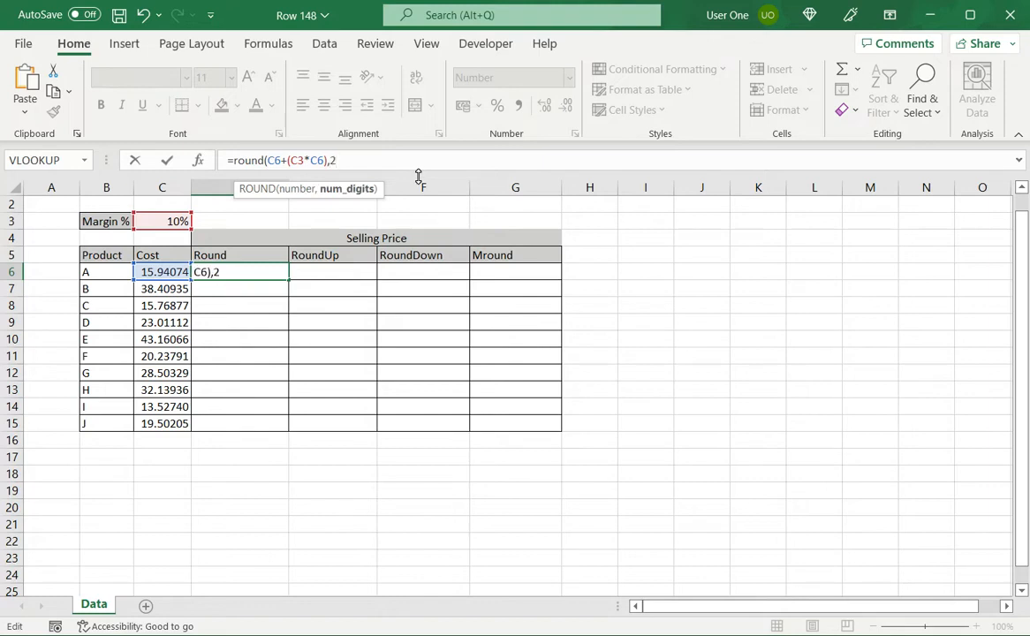
pyautogui.write(')')
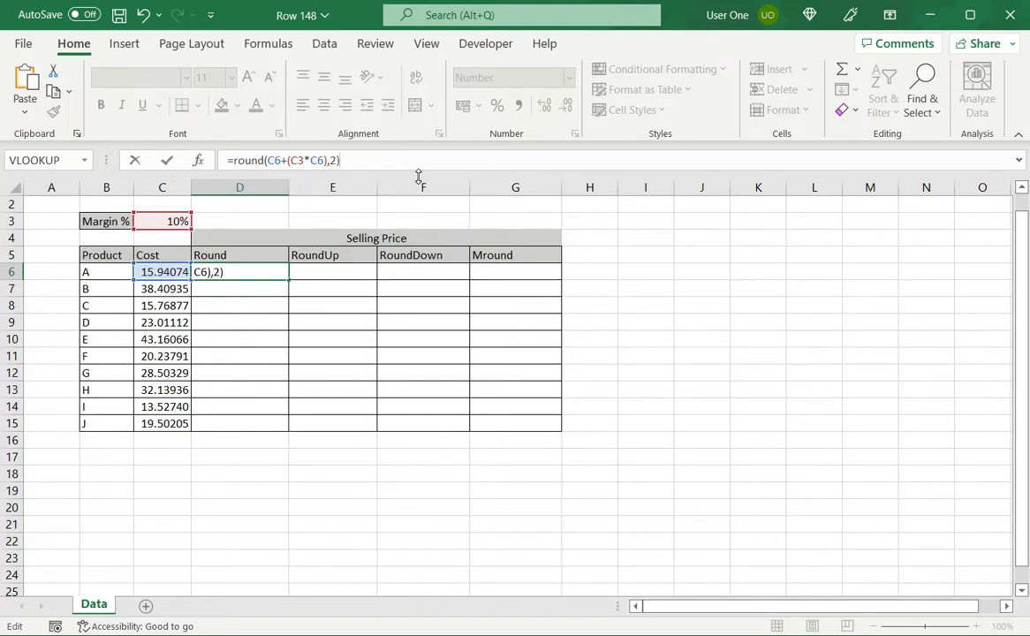
pyautogui.press('Return')
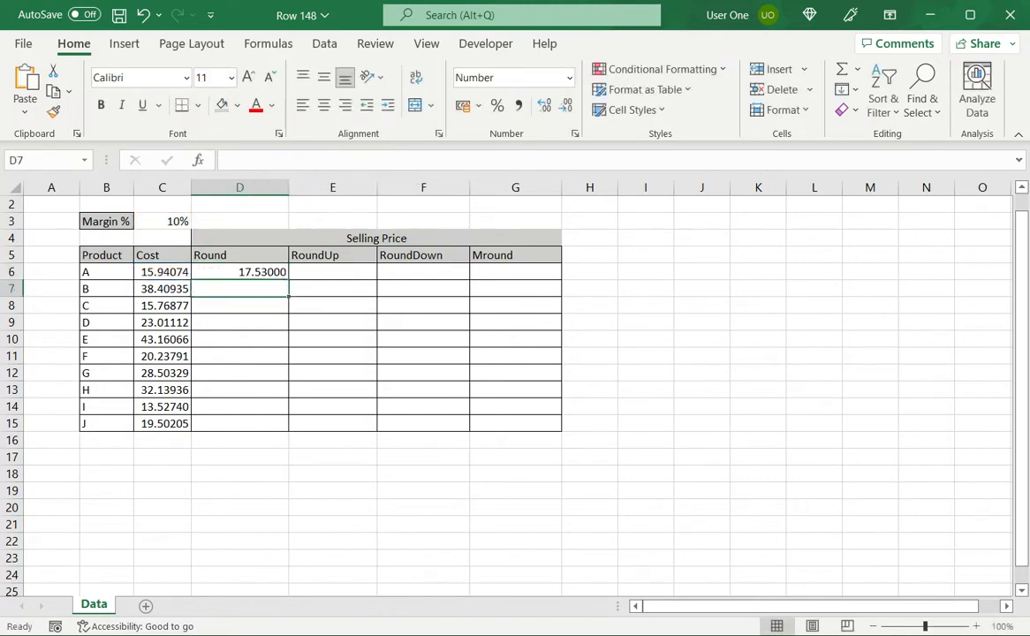
# Step: Fill the D6 formula down to D15 and inspect the cell references in D6 through D8
pyautogui.click(239, 272)
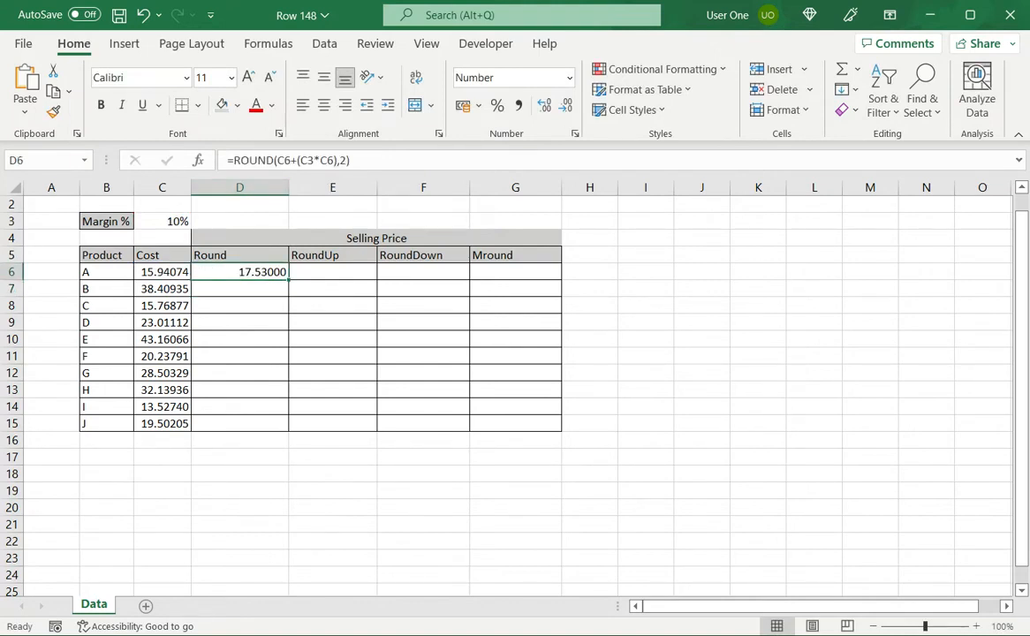
pyautogui.moveTo(288, 280); pyautogui.dragTo(288, 431)
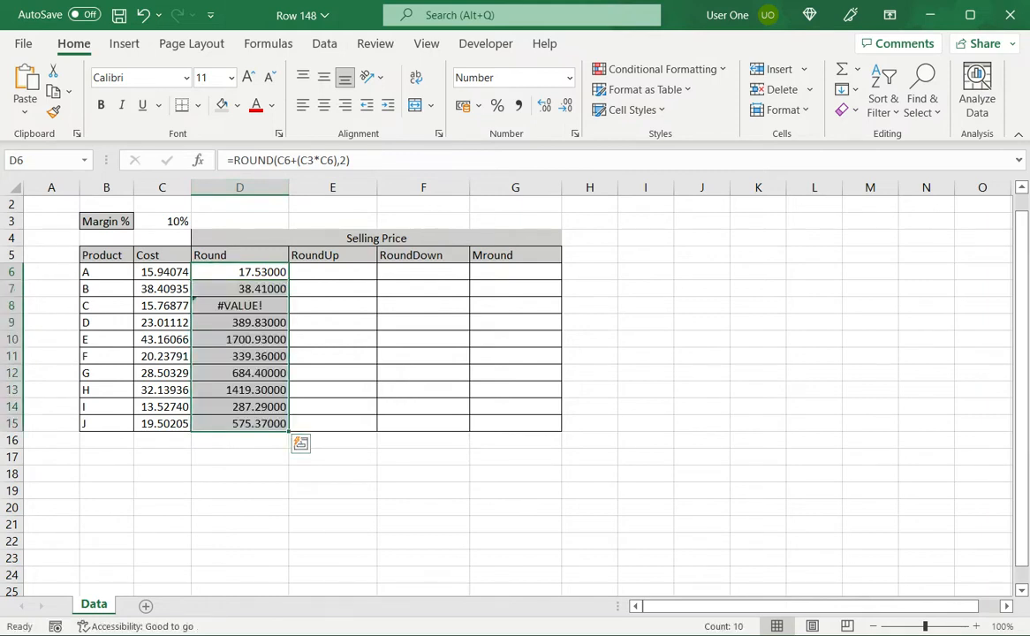
pyautogui.click(240, 306)
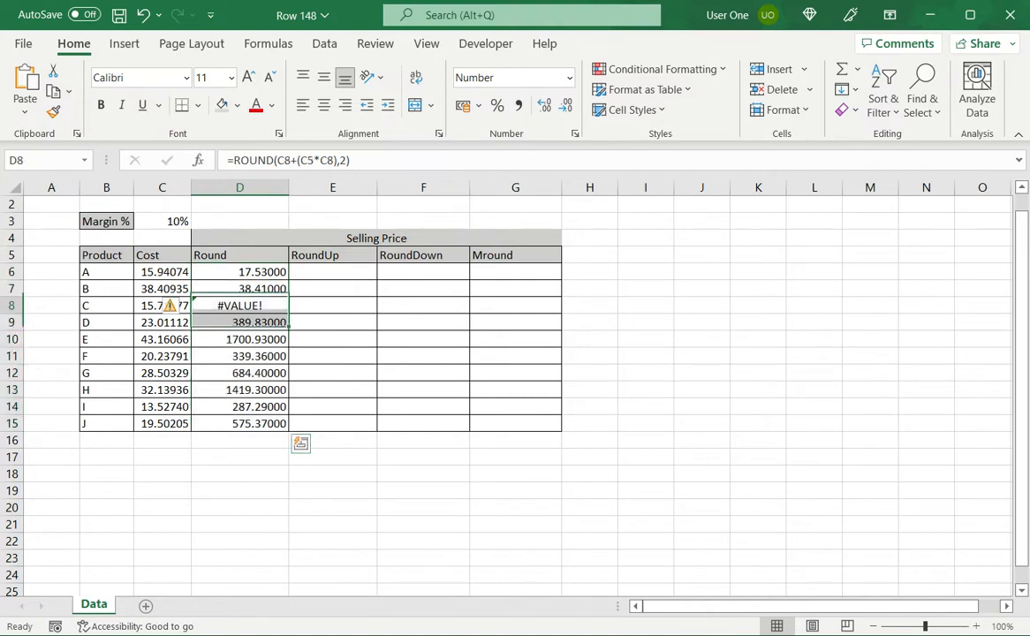
pyautogui.click(240, 272)
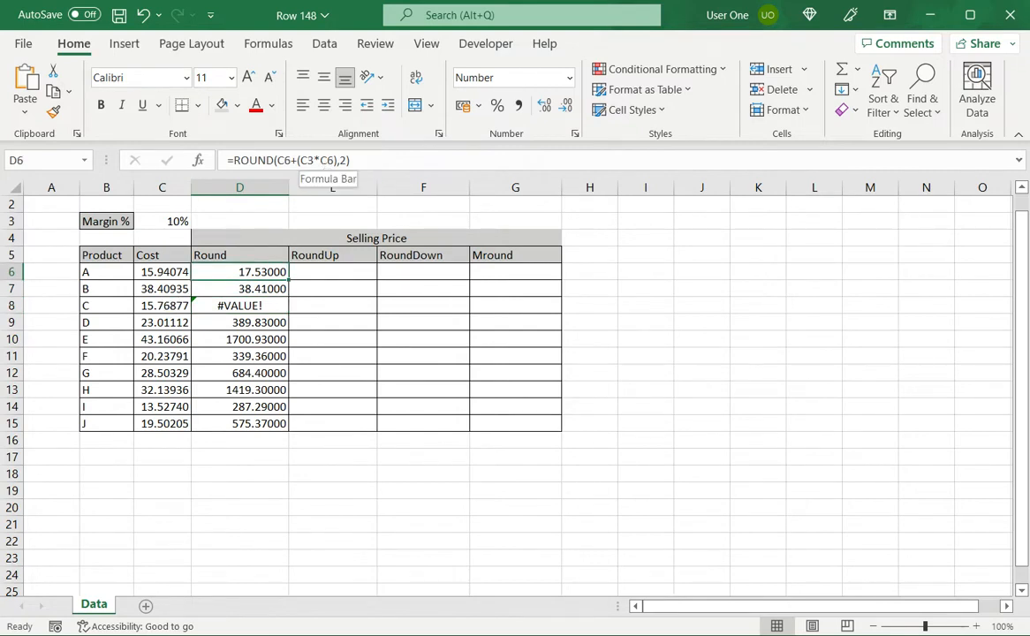
pyautogui.click(239, 289)
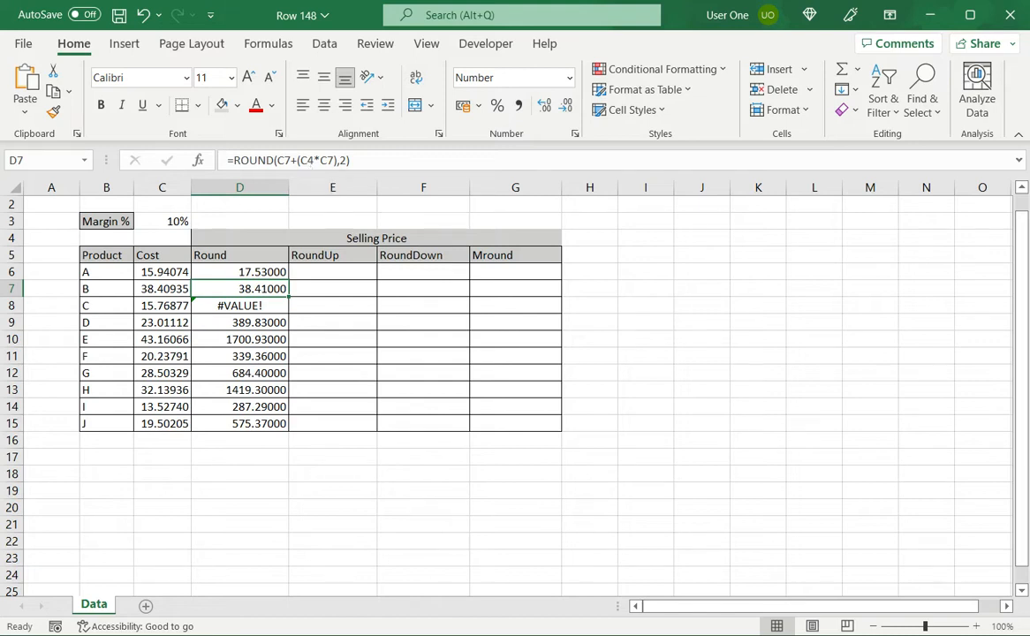
pyautogui.press('Down')
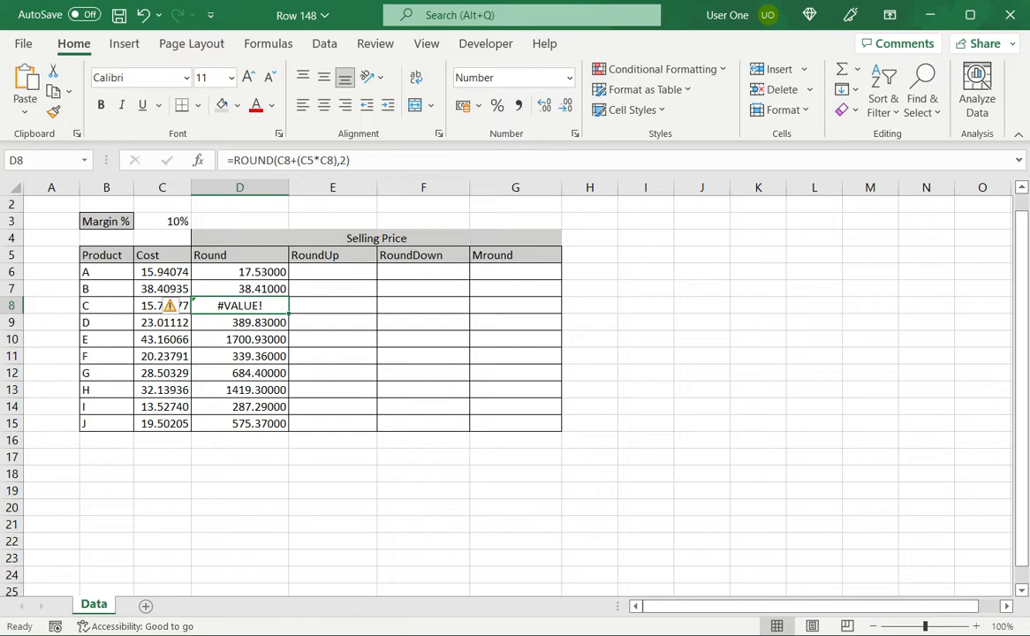
# Step: Make the margin reference in D6 absolute as $C$3 and refill the formula down to D15
pyautogui.click(239, 272)
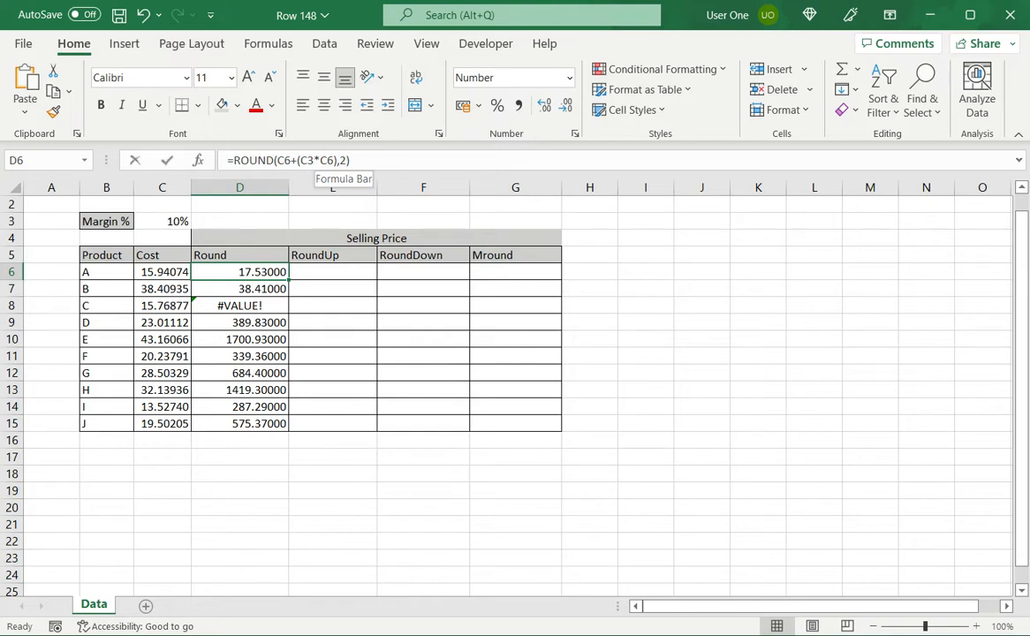
pyautogui.click(301, 160)
pyautogui.press('F4')
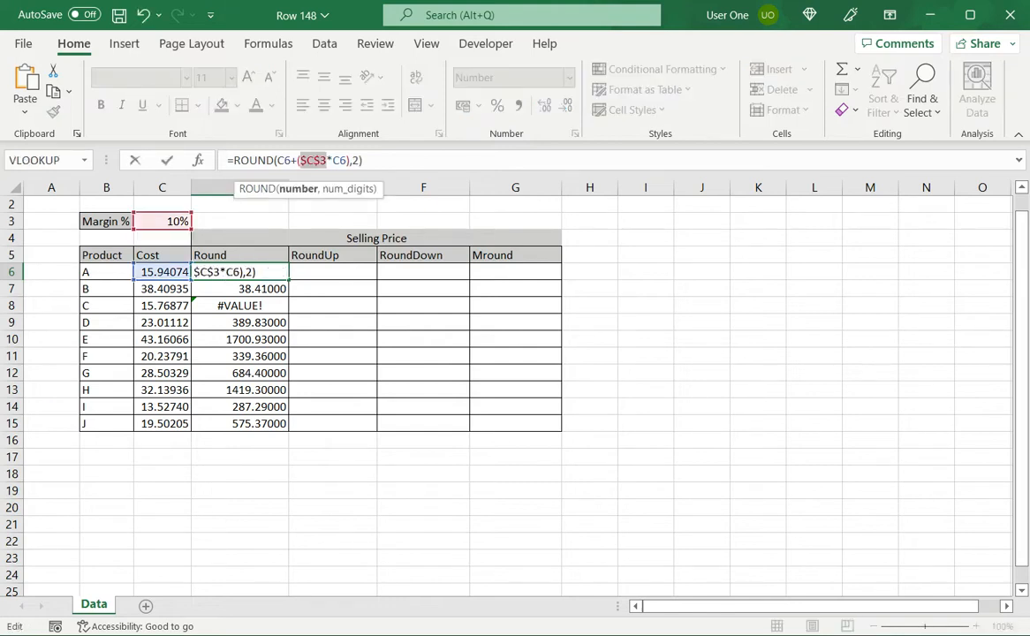
pyautogui.press('Return')
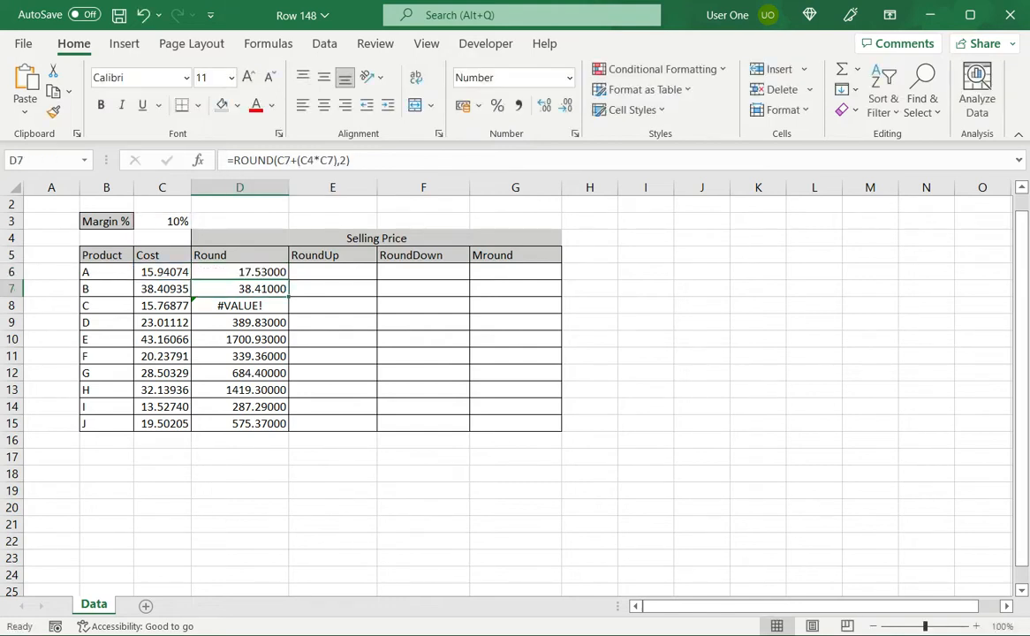
pyautogui.click(240, 272)
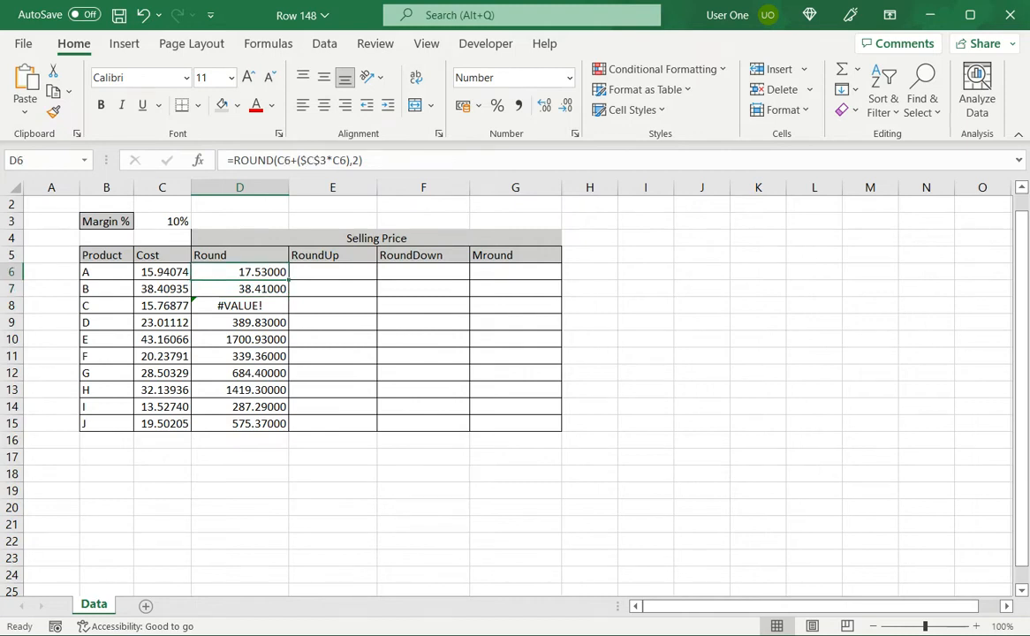
pyautogui.moveTo(288, 280); pyautogui.dragTo(288, 431)
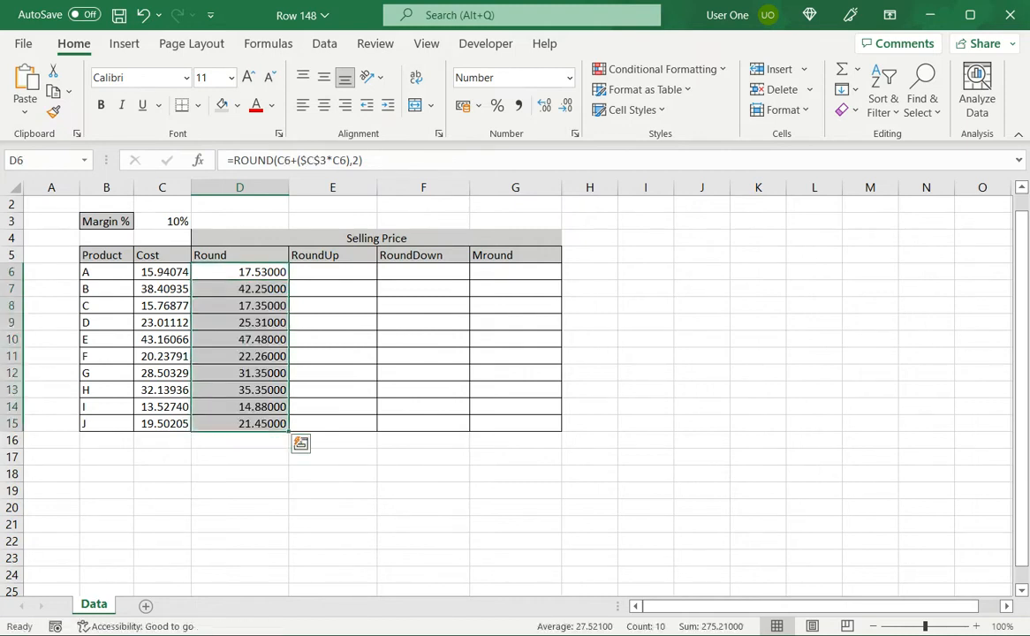
# Step: Copy the full formula text from D6 into cell E6 with its references unchanged
pyautogui.click(239, 272)
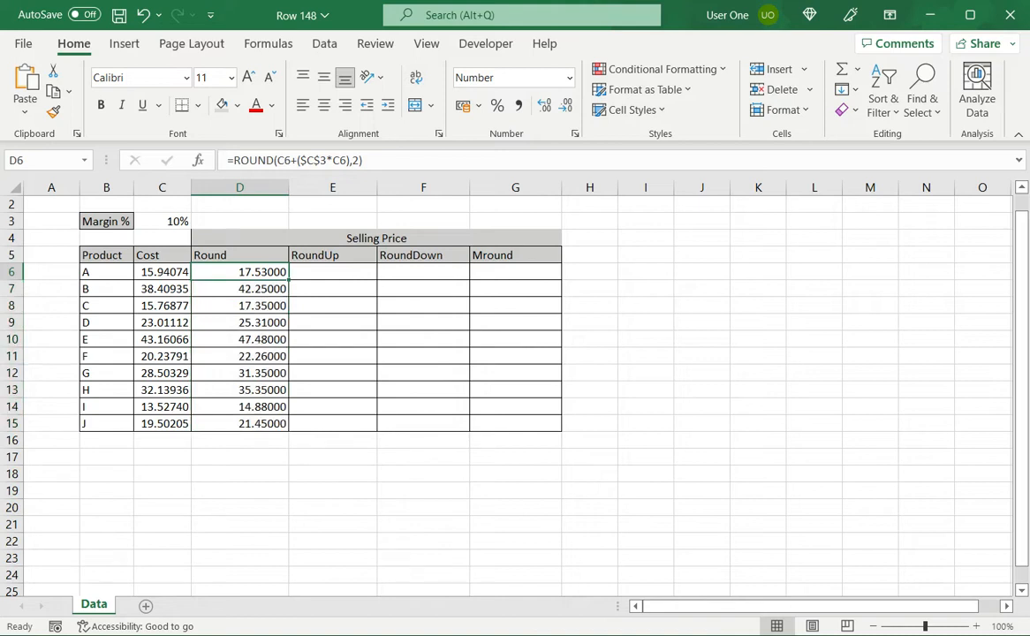
pyautogui.click(357, 162)
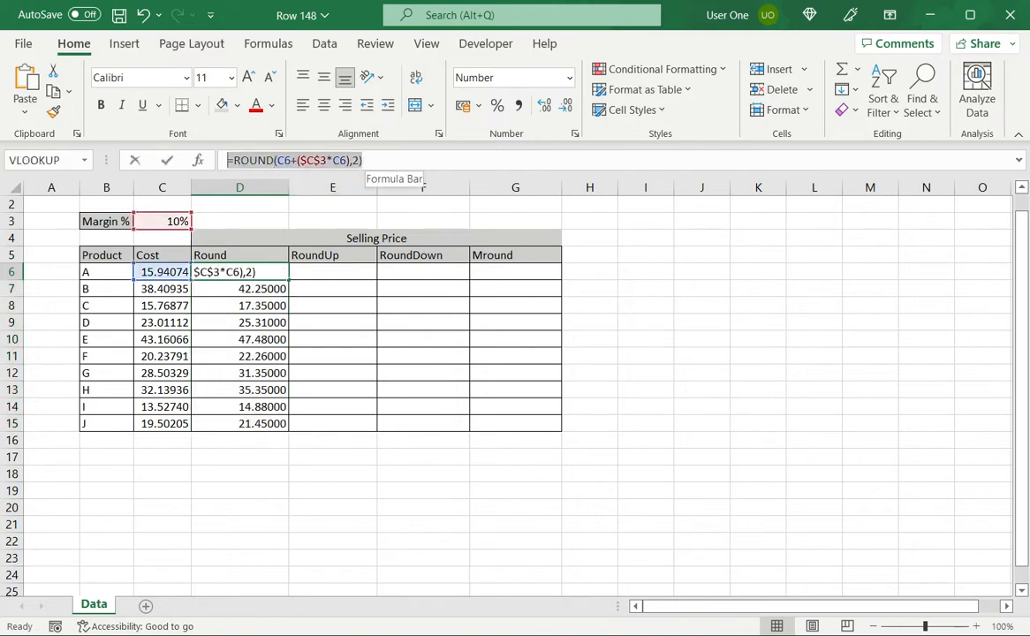
pyautogui.moveTo(362, 160); pyautogui.dragTo(213, 160)
pyautogui.hotkey('ctrl', 'c')
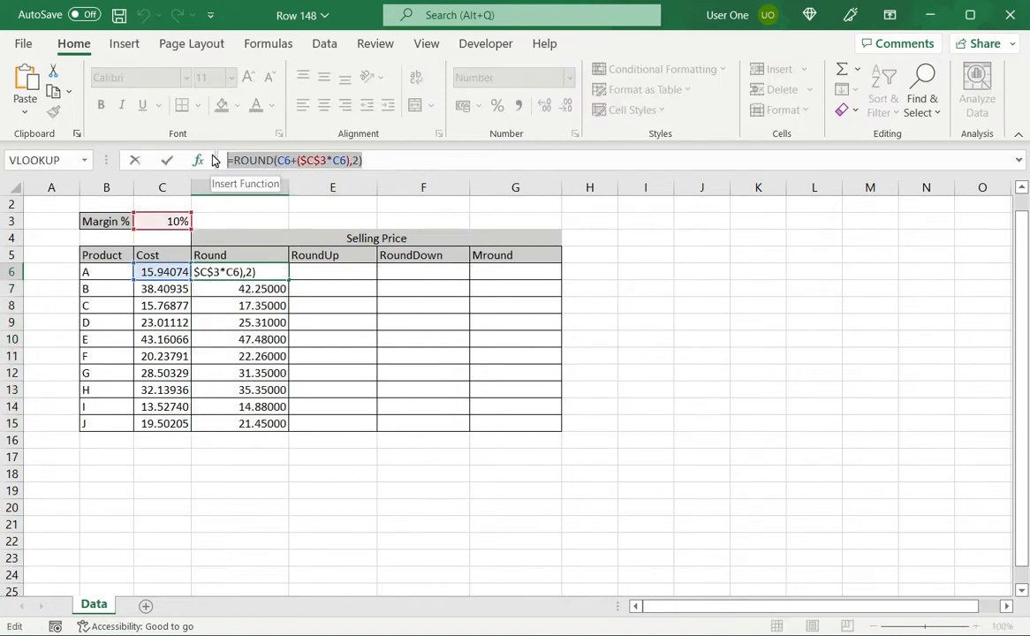
pyautogui.press('Return')
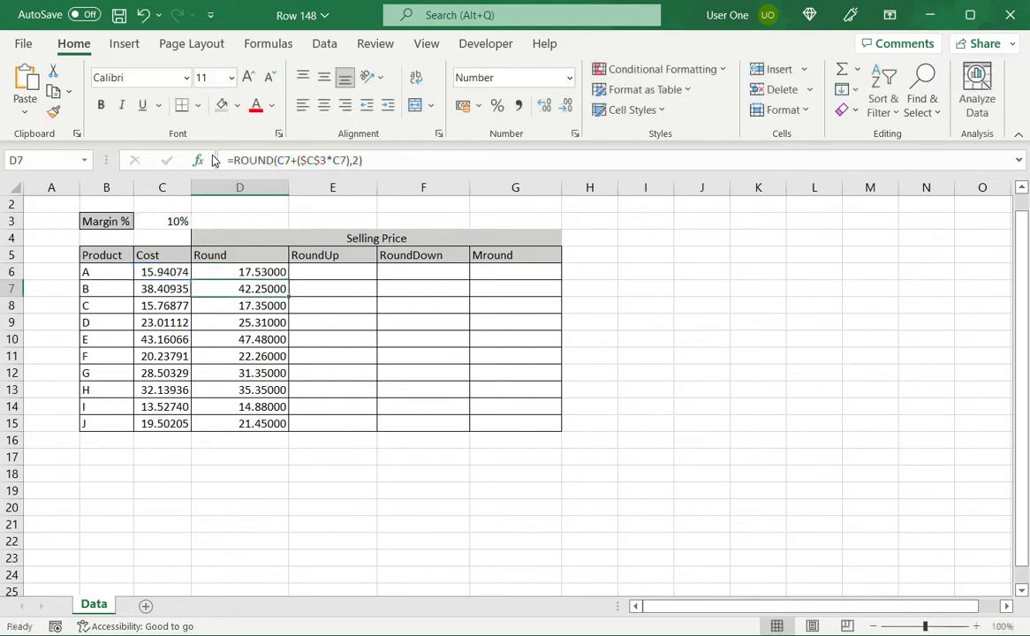
pyautogui.click(332, 273)
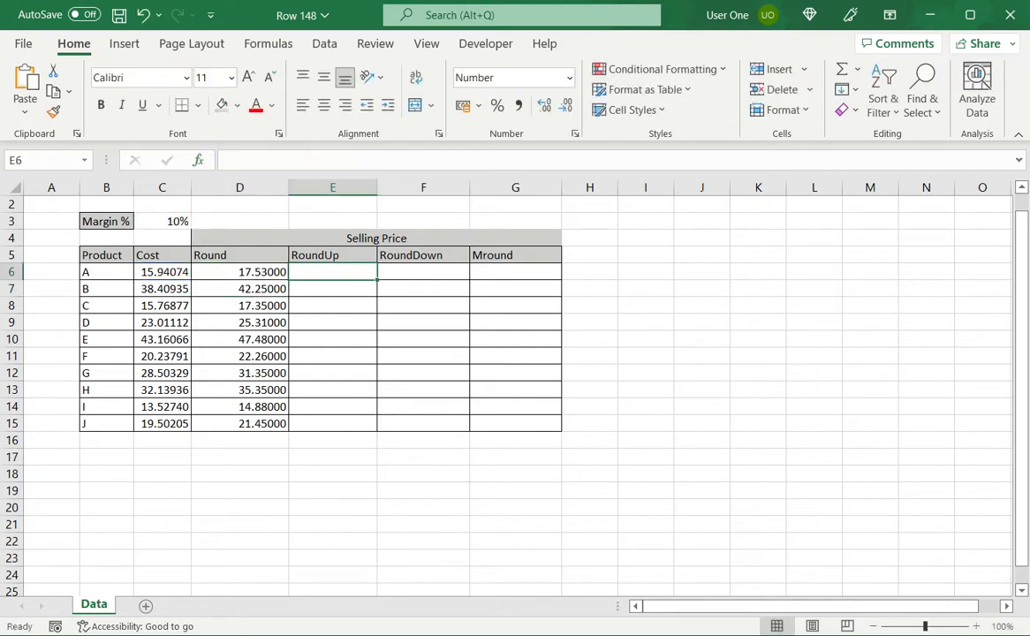
pyautogui.click(252, 160)
pyautogui.hotkey('ctrl', 'v')
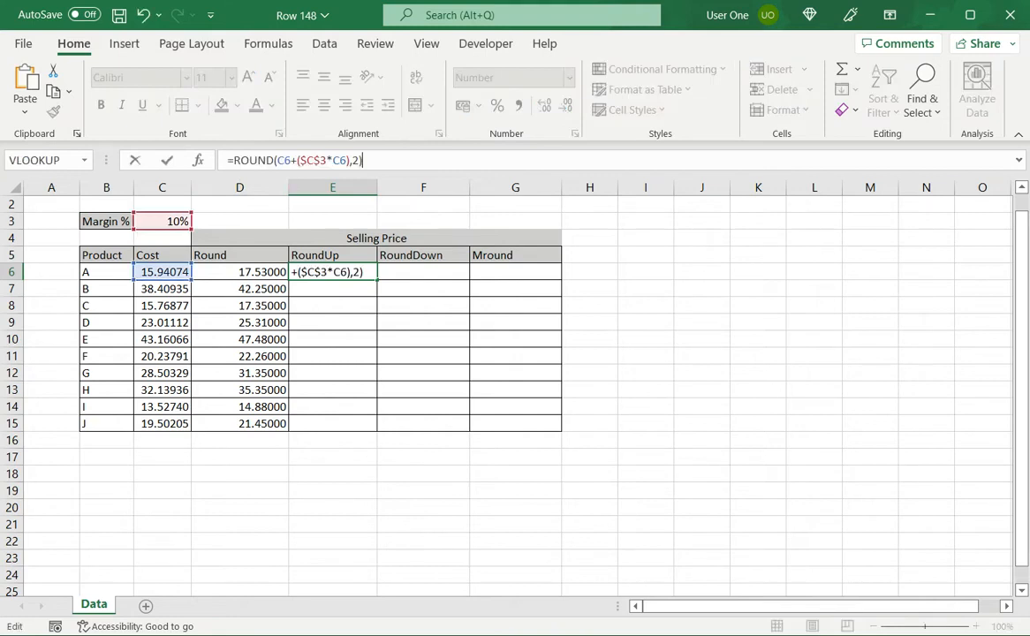
# Step: Change the E6 formula to ROUNDUP with 3 decimal digits, giving =ROUNDUP(C6+($C$3*C6),3)
pyautogui.click(277, 160)
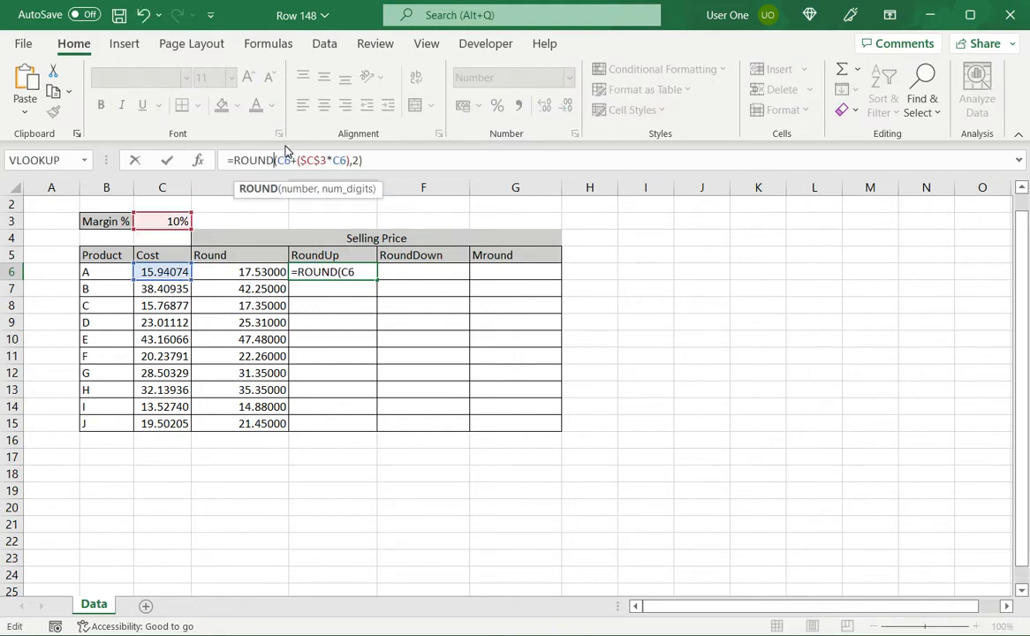
pyautogui.write('UP')
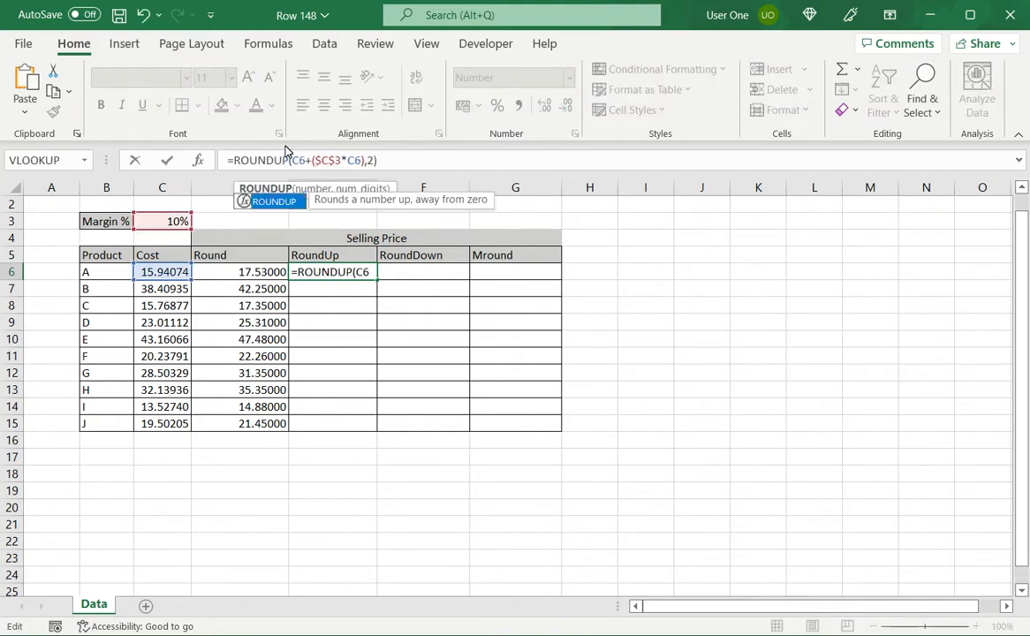
pyautogui.click(374, 160)
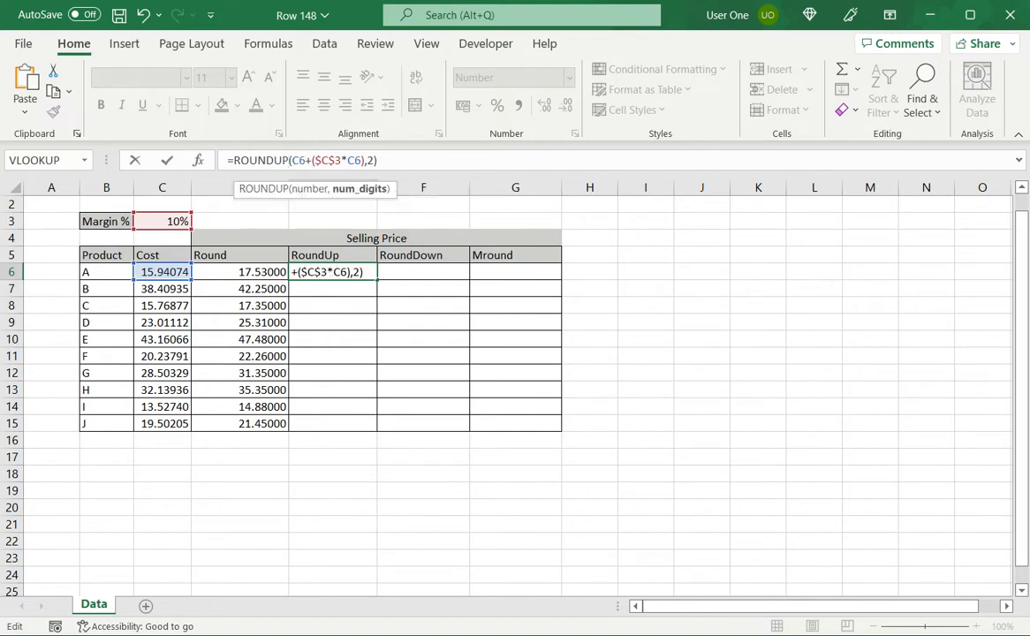
pyautogui.press('BackSpace')
pyautogui.write('3')
pyautogui.press('Return')
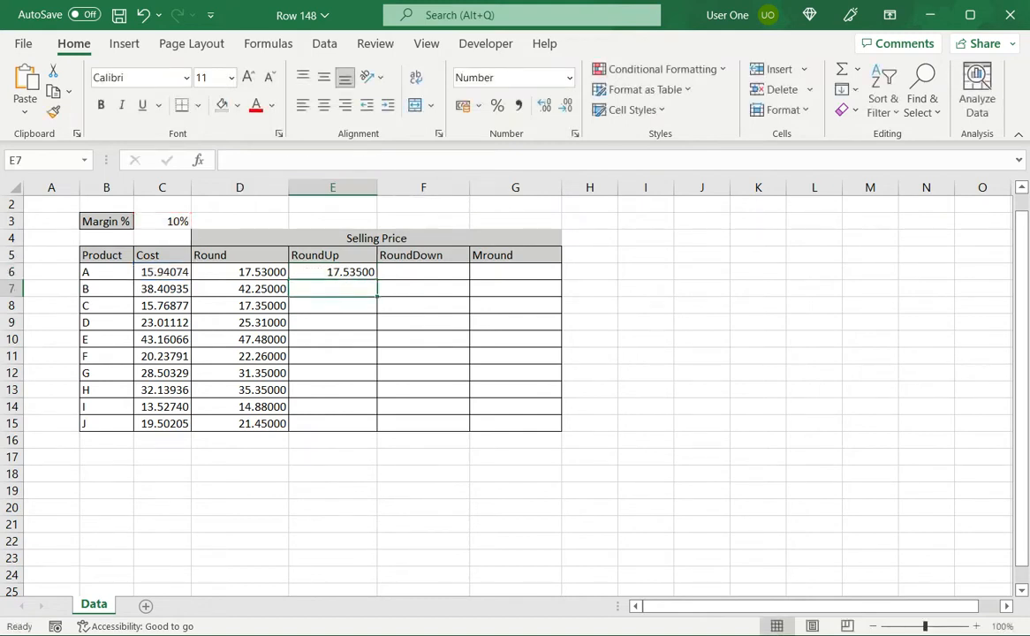
# Step: Fill the ROUNDUP formula in E6 down to E15
pyautogui.click(332, 272)
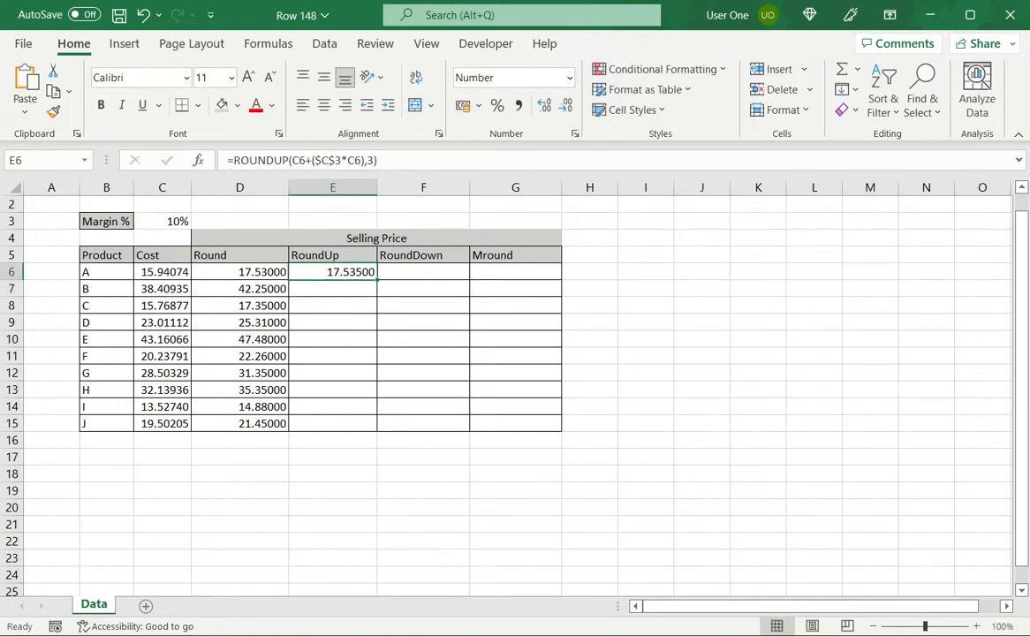
pyautogui.moveTo(377, 280); pyautogui.dragTo(377, 428)
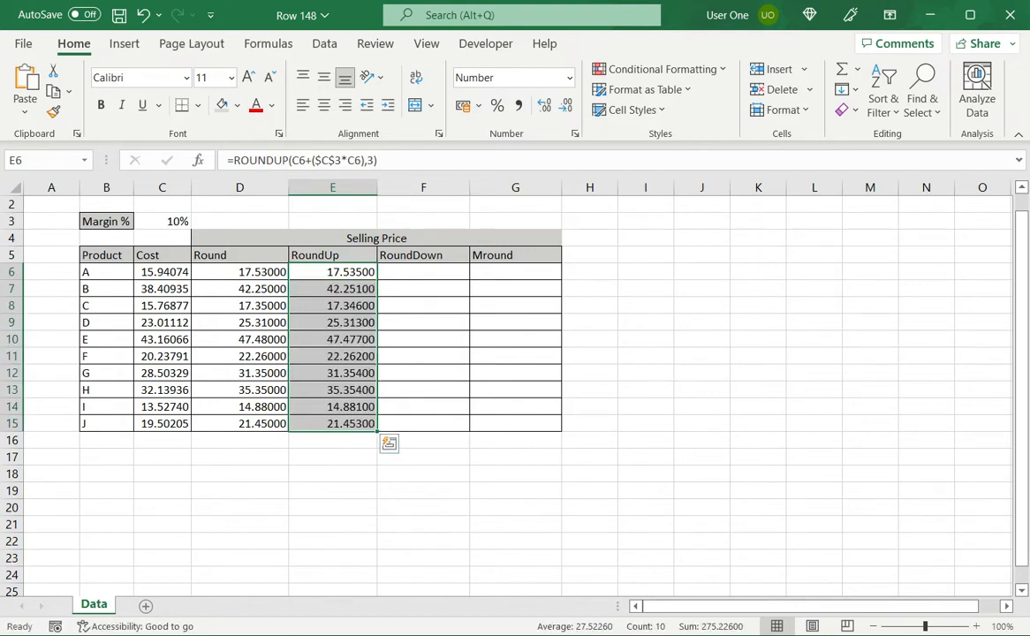
# Step: Paste the copied ROUND formula into F6 and change it to ROUNDDOWN, giving =ROUNDDOWN(C6+($C$3*C6),2)
pyautogui.click(423, 273)
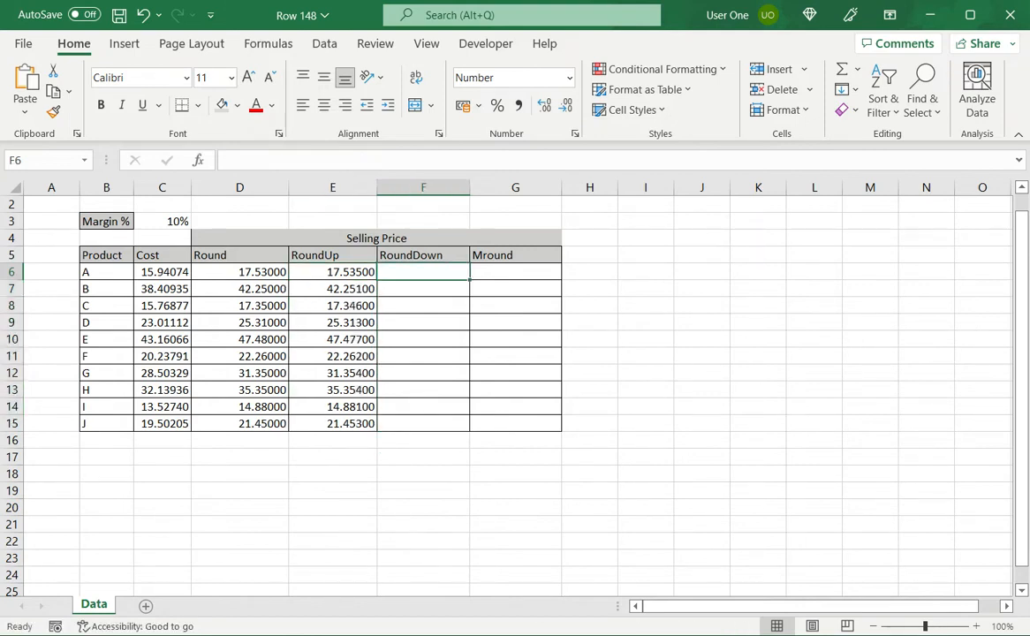
pyautogui.click(231, 160)
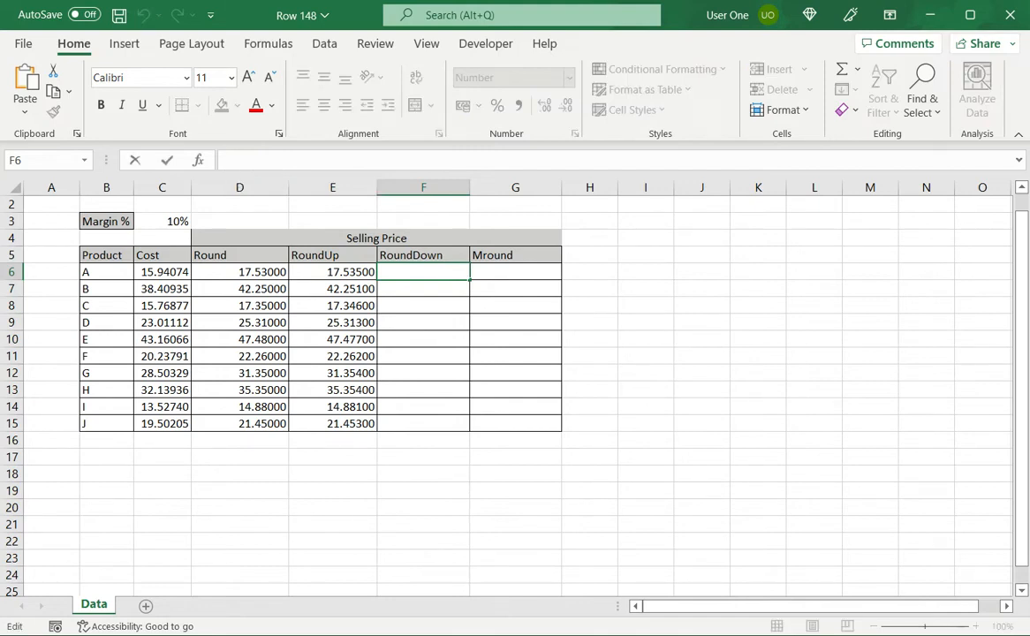
pyautogui.hotkey('ctrl', 'v')
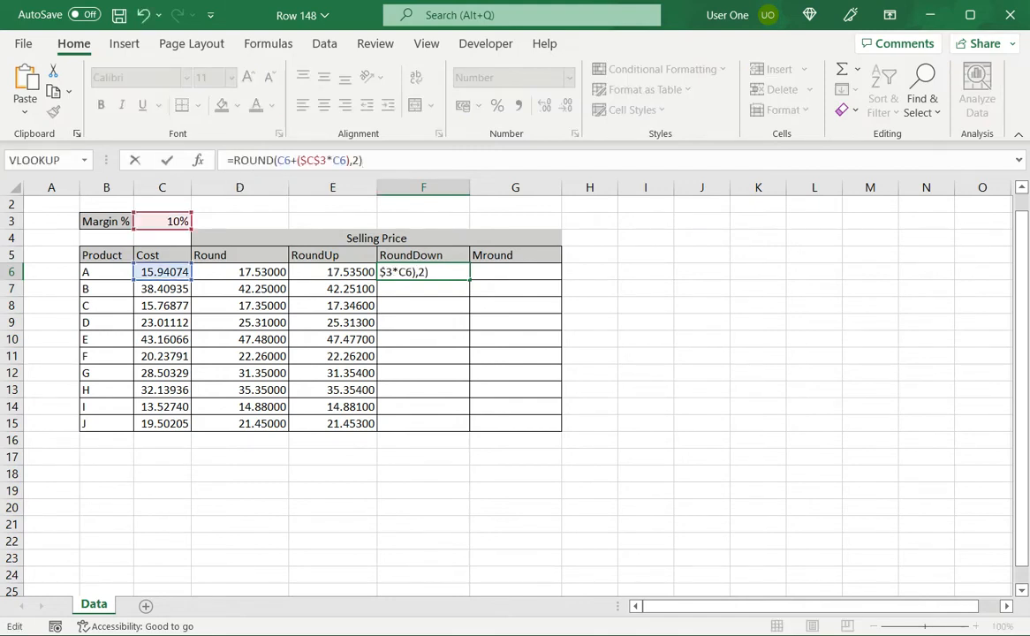
pyautogui.click(273, 160)
pyautogui.write('DOWN')
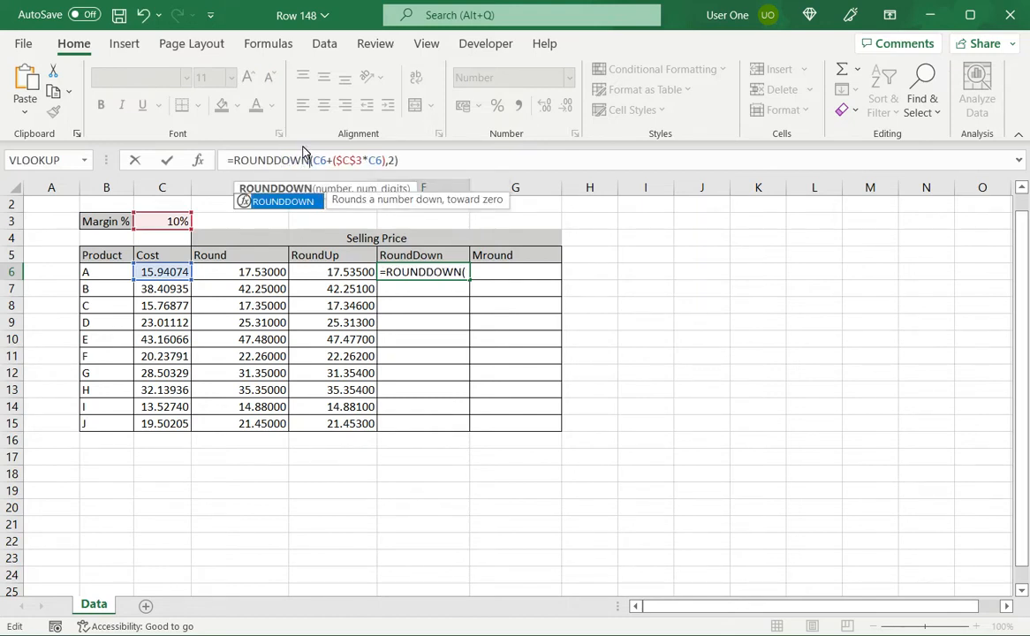
pyautogui.press('Return')
# Step: Fill the ROUNDDOWN formula in F6 down to F15 and compare product C's results in D8 and F8
pyautogui.click(424, 272)
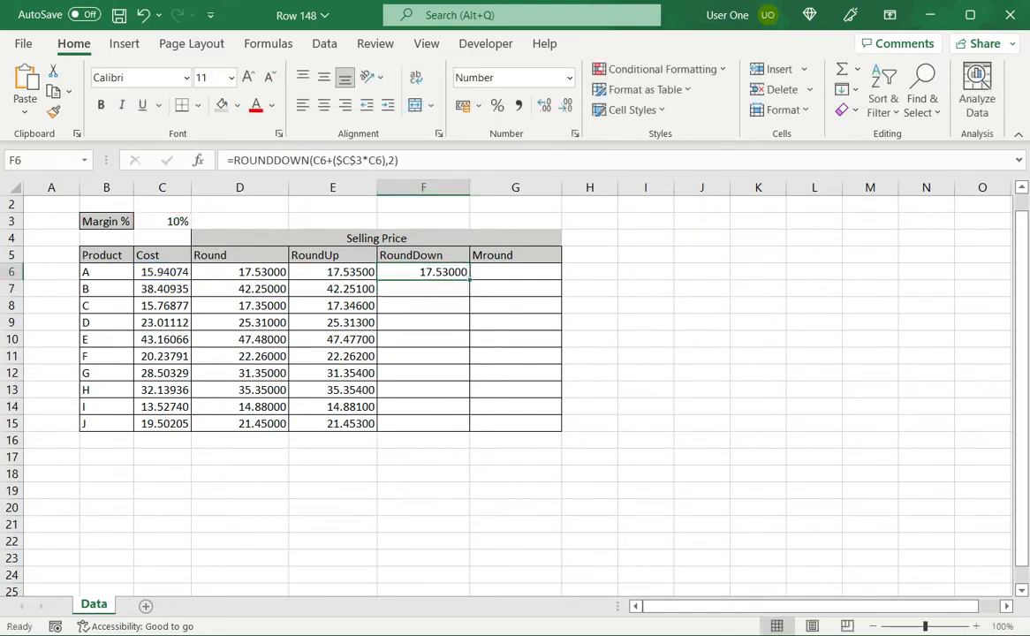
pyautogui.moveTo(470, 280); pyautogui.dragTo(470, 430)
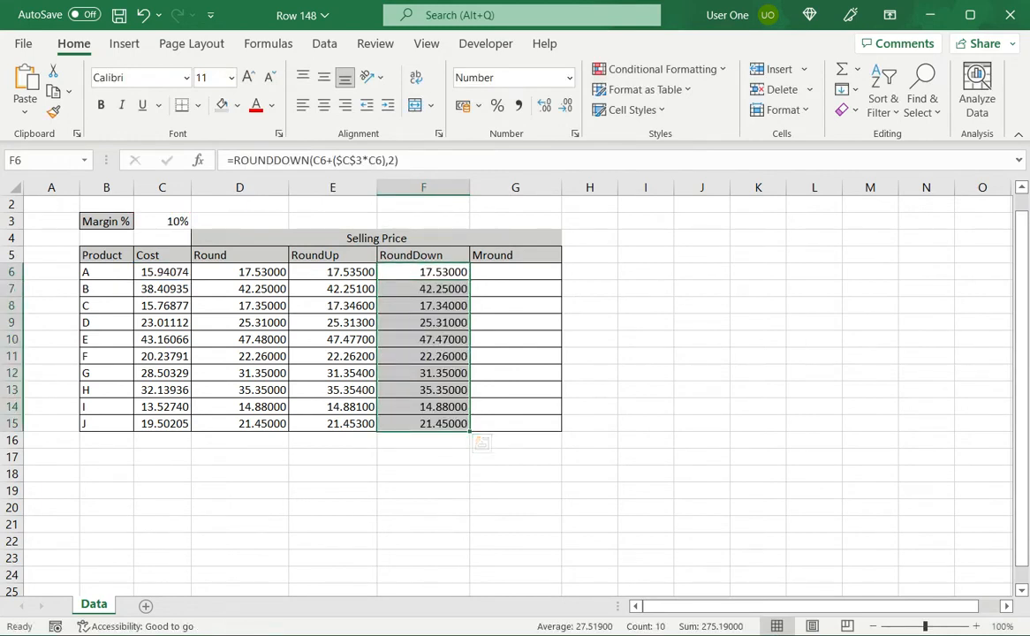
pyautogui.click(240, 305)
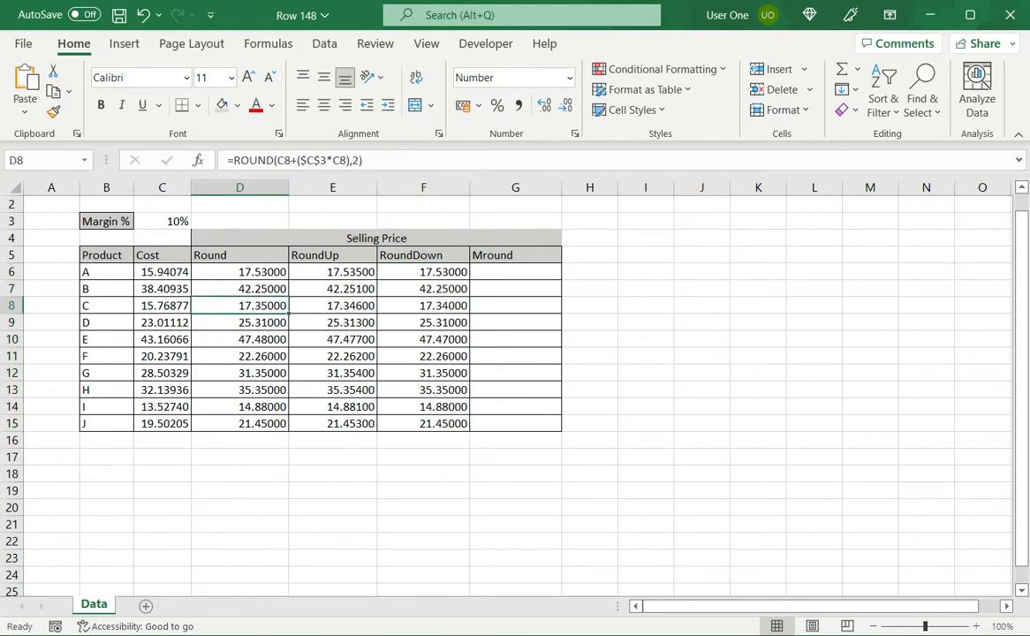
pyautogui.click(423, 305)
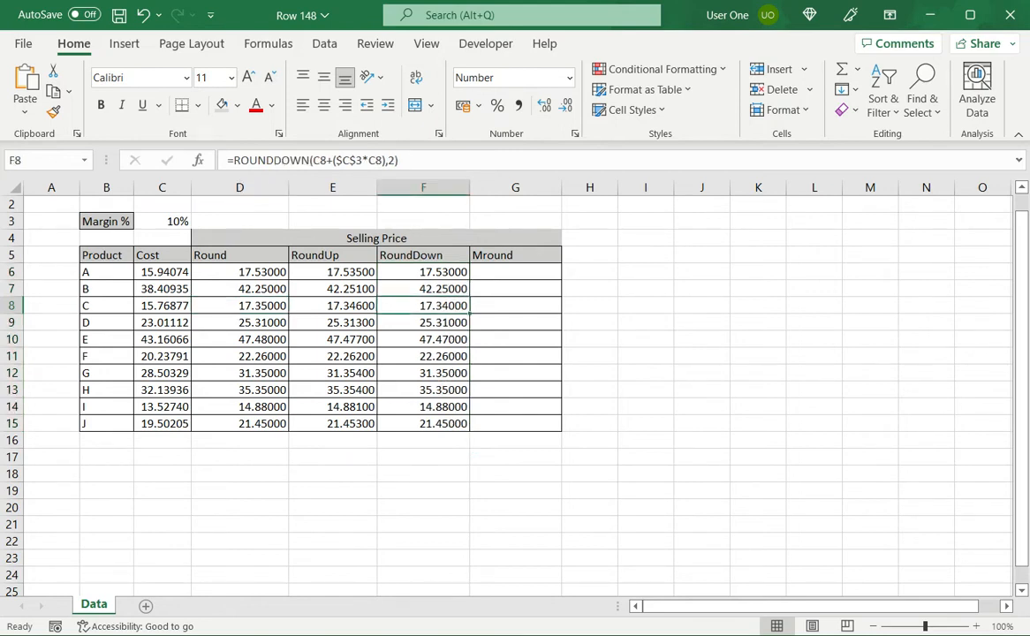
# Step: Paste the copied ROUND formula into G6 and change it to MROUND with multiple 0.2, giving =MROUND(C6+($C$3*C6),0.2)
pyautogui.click(515, 272)
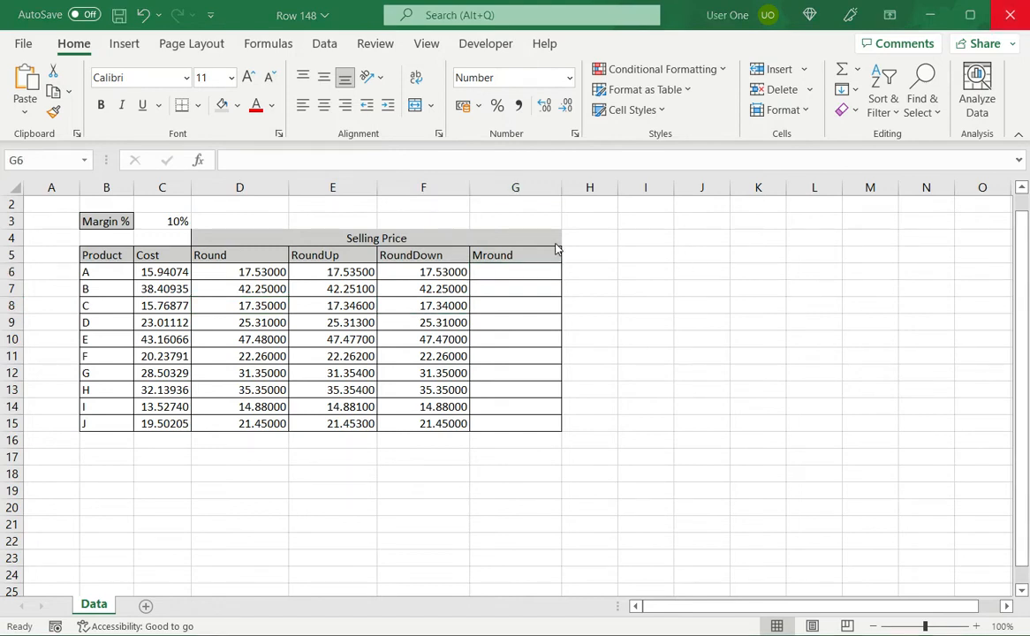
pyautogui.click(519, 278)
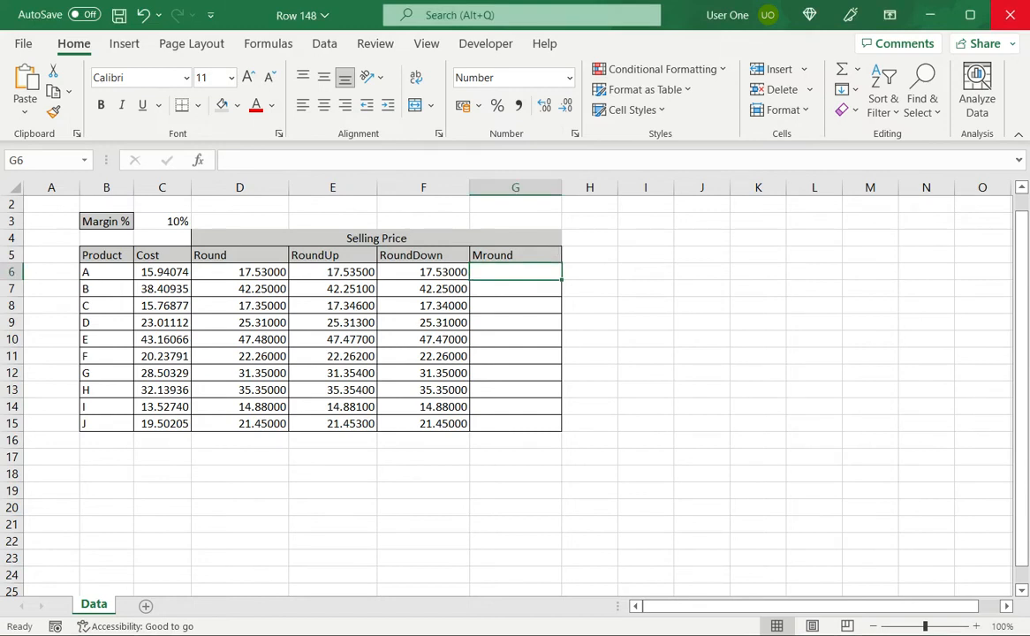
pyautogui.write('=ROUND(C6+($C$3*C6),2)')
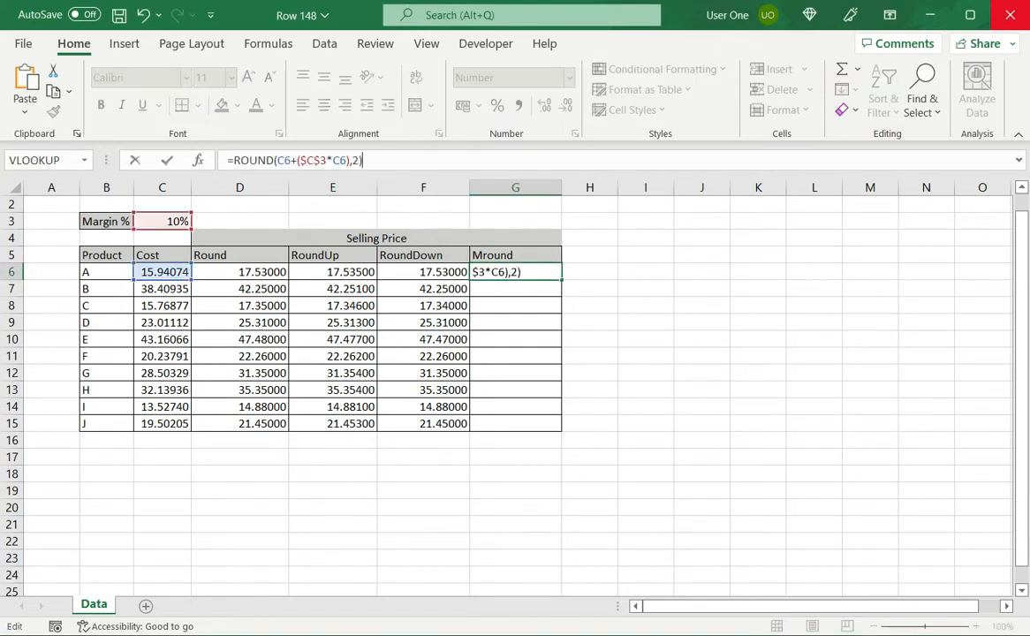
pyautogui.click(234, 160)
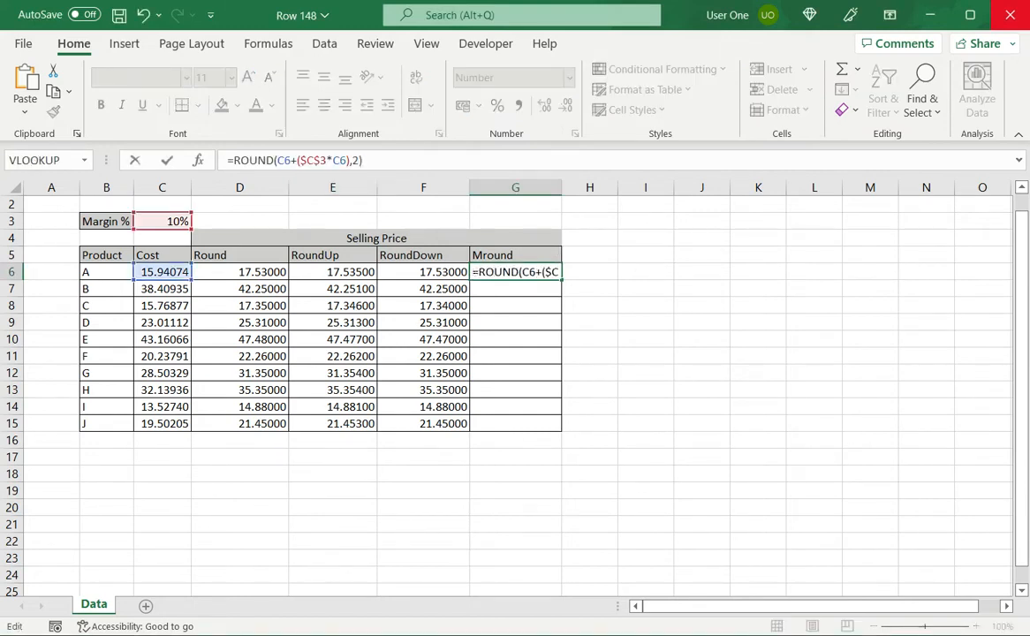
pyautogui.write('m')
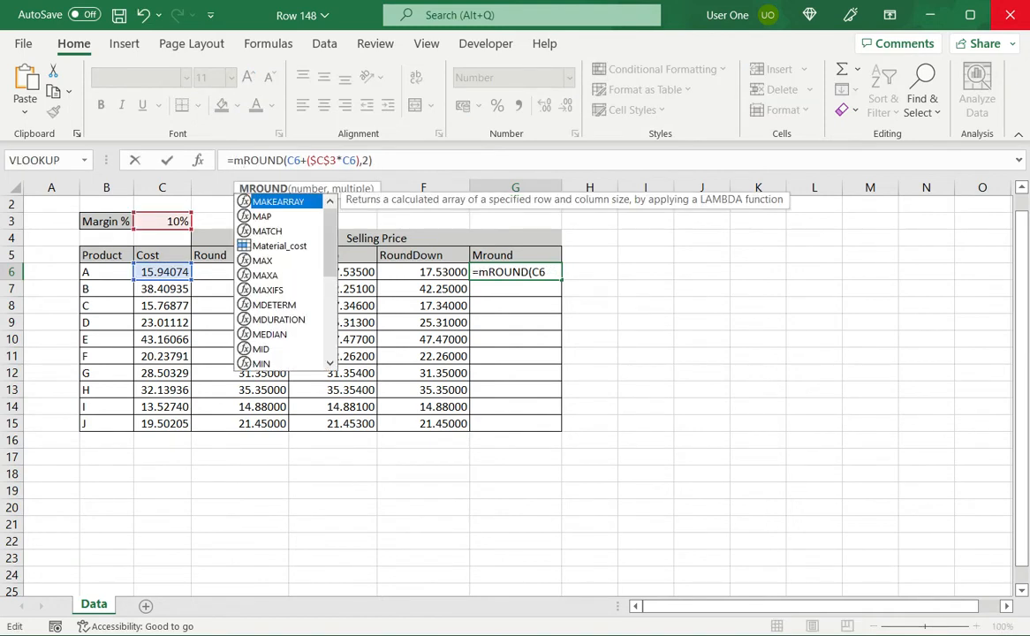
pyautogui.click(413, 166)
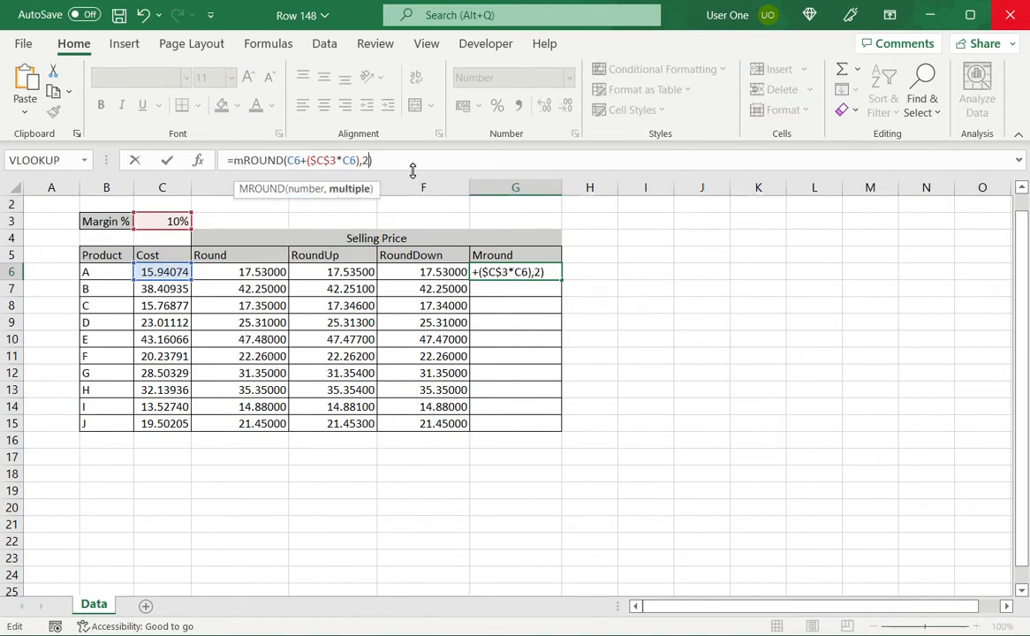
pyautogui.press('Left')
pyautogui.press('BackSpace')
pyautogui.write('.2')
pyautogui.press('Return')
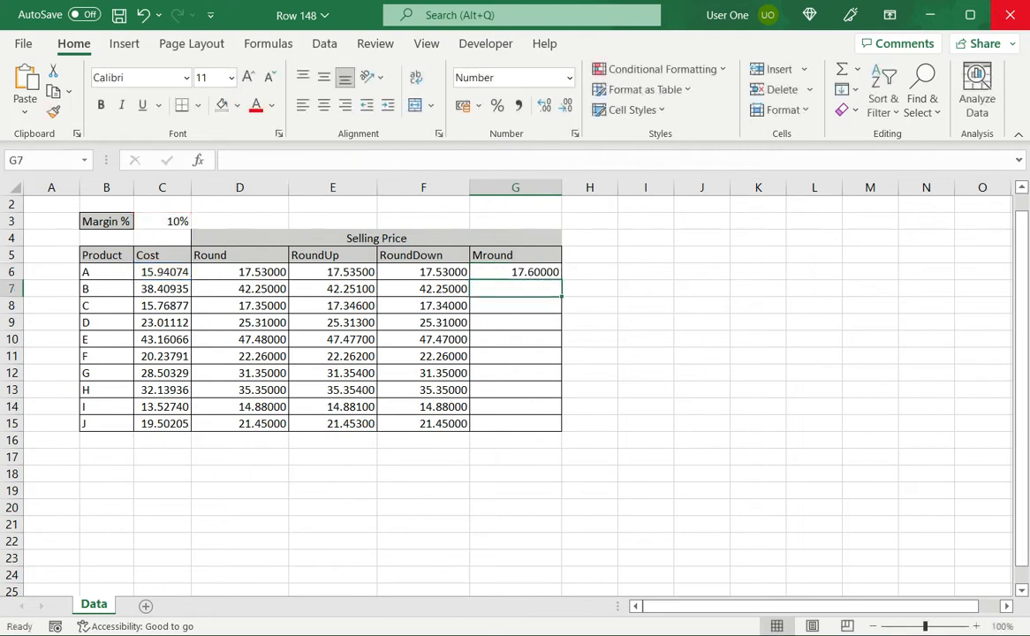
# Step: Fill the MROUND formula in G6 down to G15 and deselect the range
pyautogui.press('Up')
pyautogui.moveTo(561, 280); pyautogui.dragTo(561, 428)
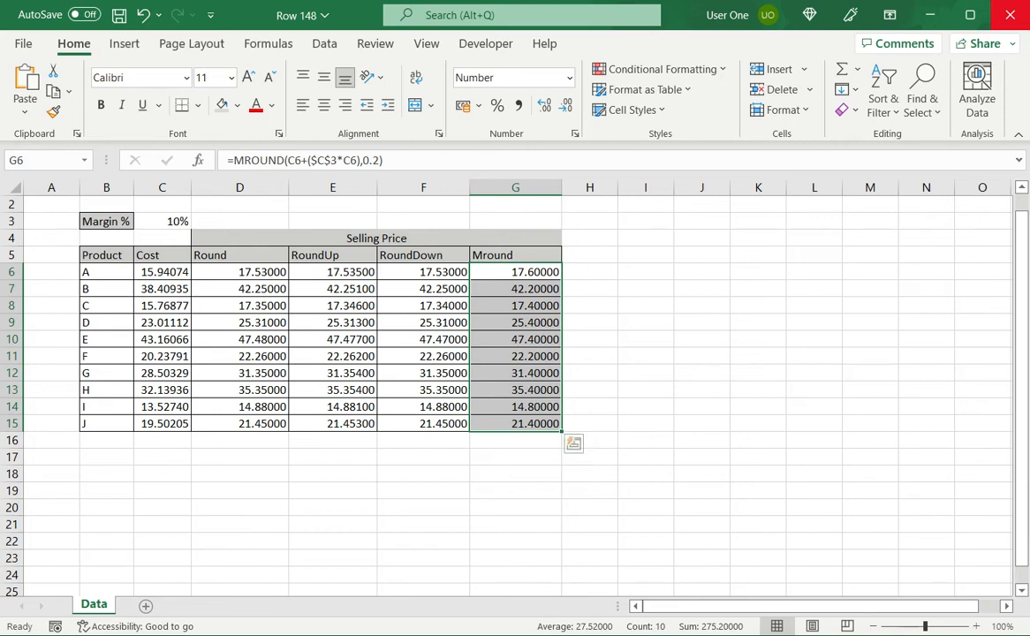
pyautogui.click(646, 323)
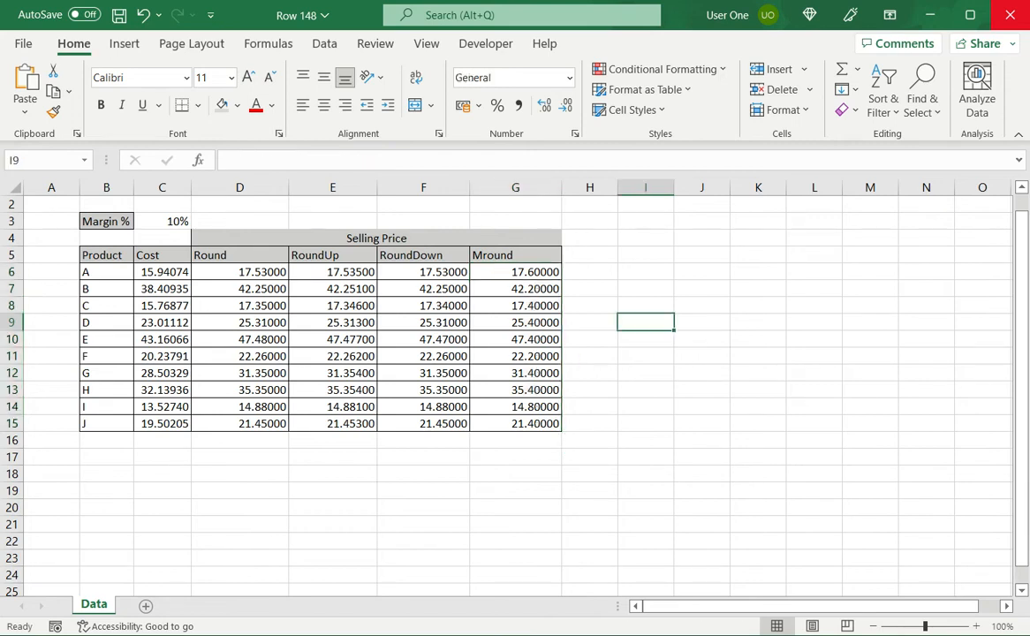